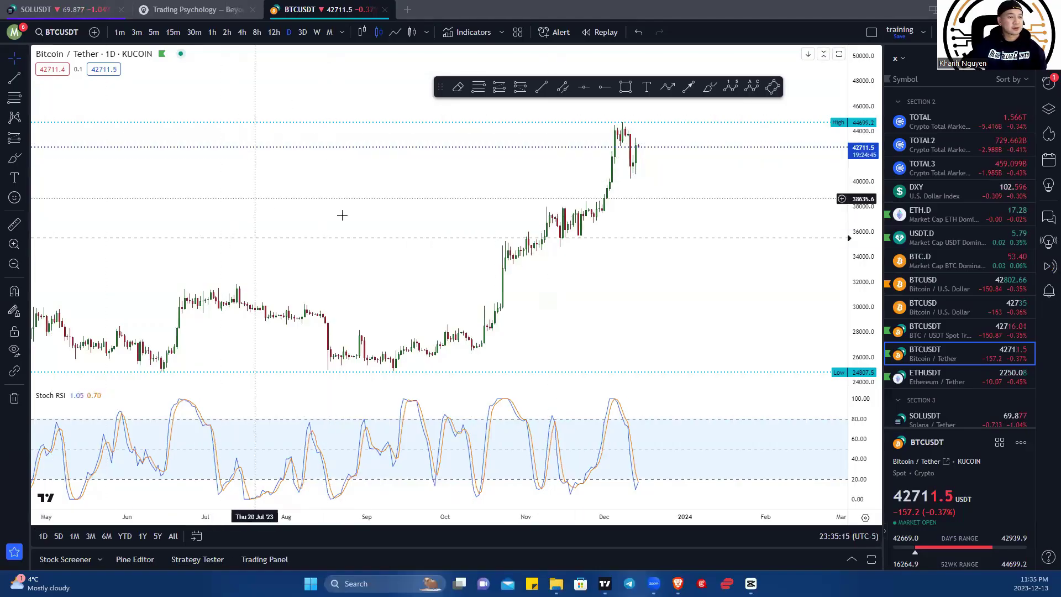
- Pan the daily BTCUSDT chart back to show April through December 2023
drag(327, 215, 453, 219)
scroll(412, 203, right, 4)
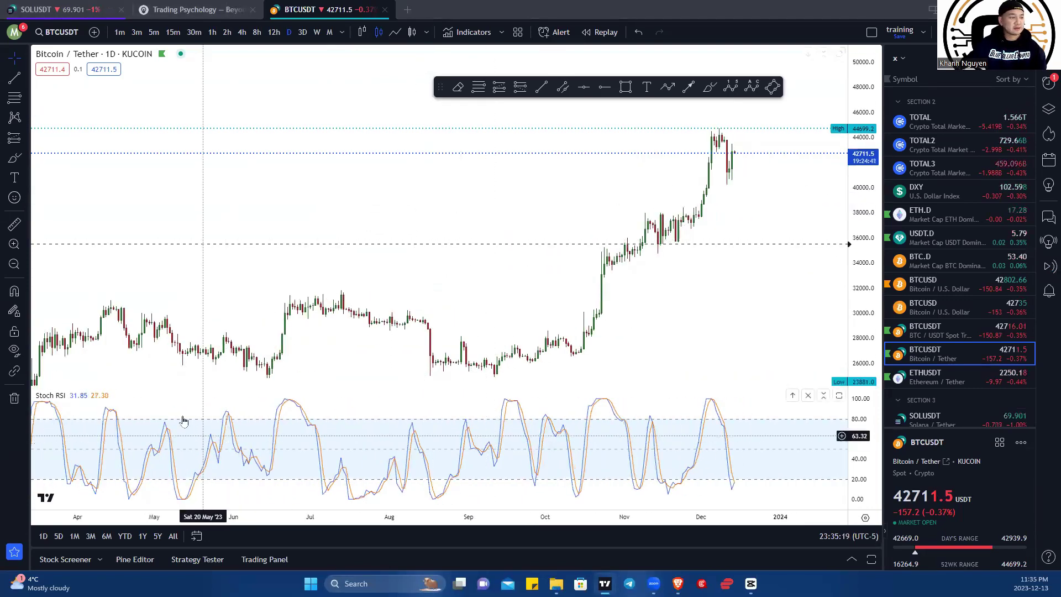
- Remove the Stoch RSI pane from beneath the daily BTCUSDT chart
click(122, 395)
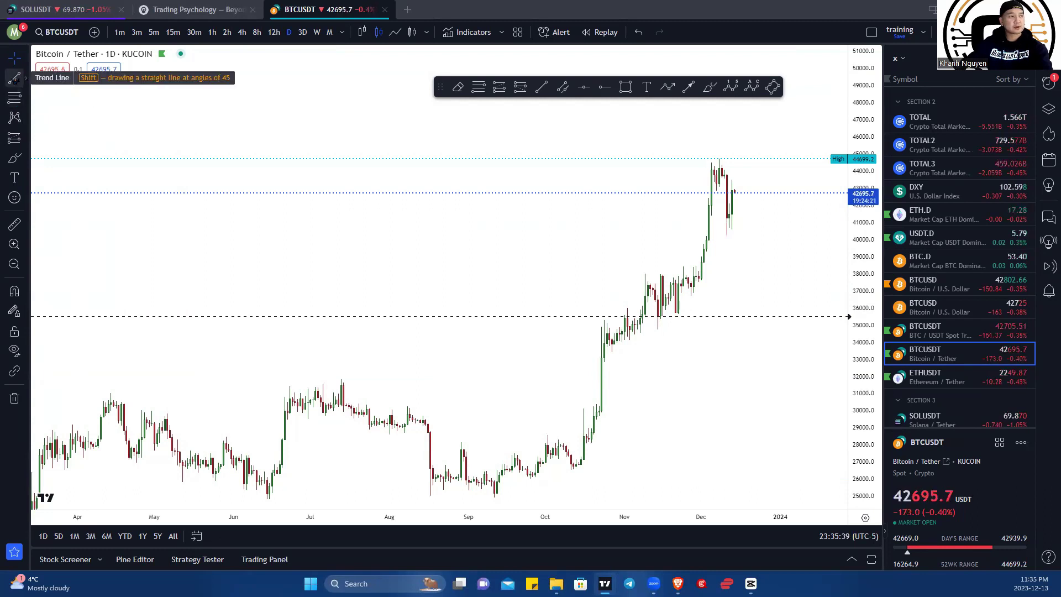
- Choose the Highlighter brush and draw a blue stroke down the chart's upper-left edge
click(25, 120)
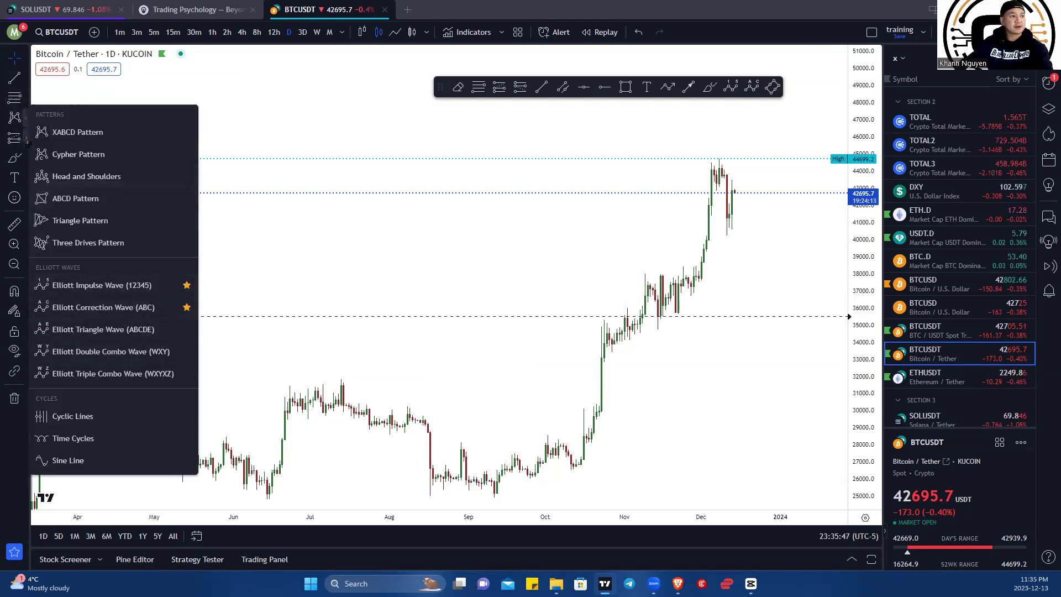
click(27, 141)
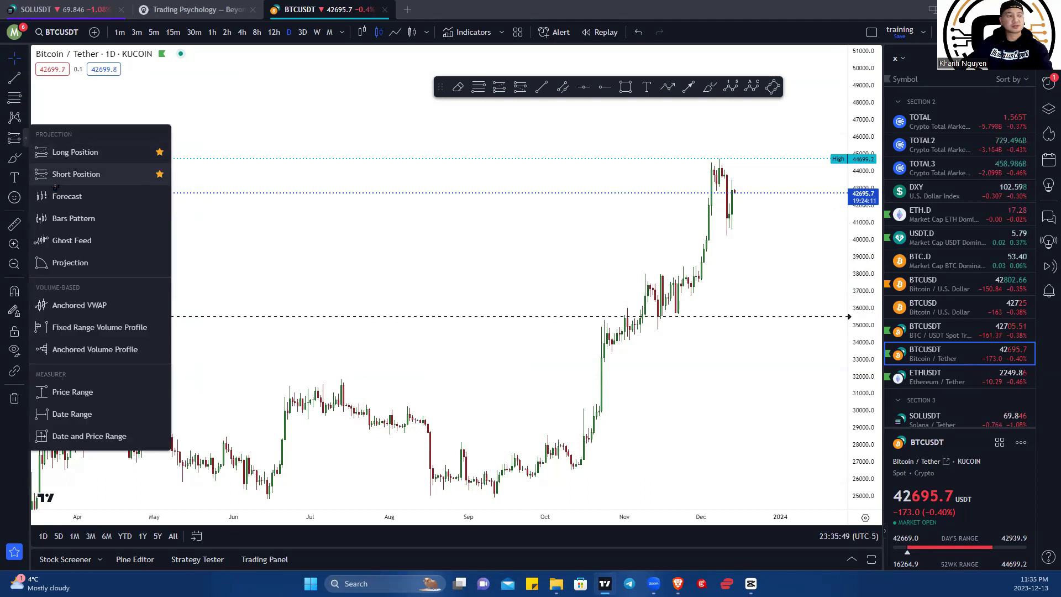
click(29, 163)
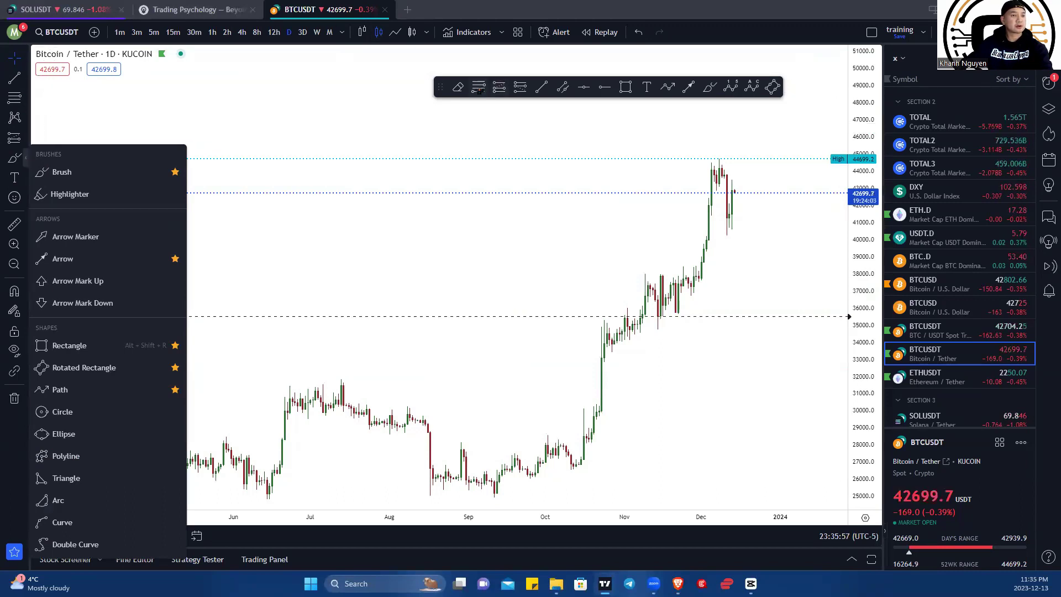
click(39, 194)
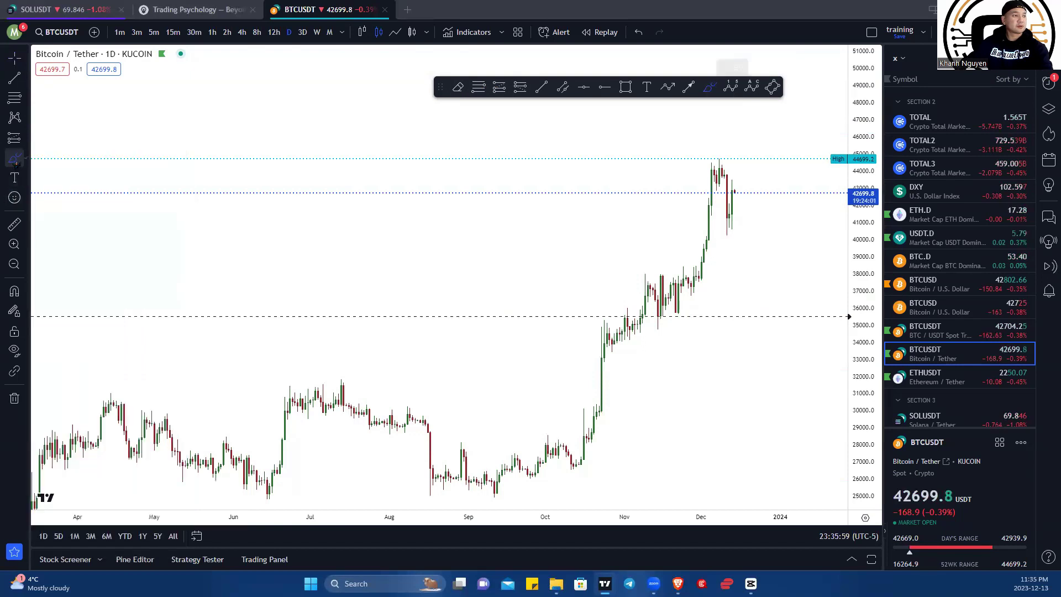
mouse_move(36, 82)
mouse_down()
mouse_move(52, 100)
mouse_move(31, 161)
mouse_up()
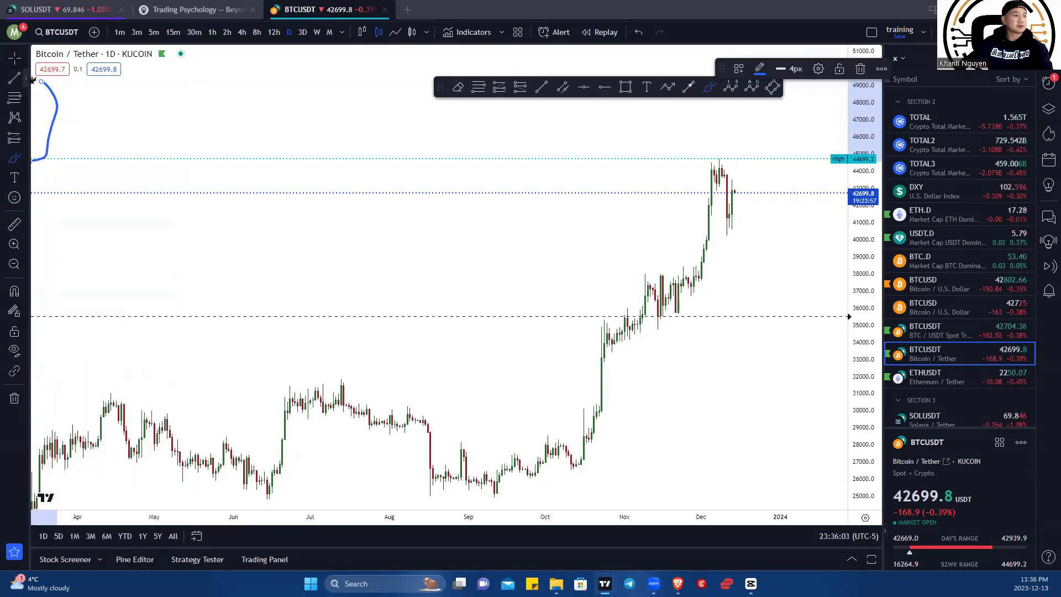
click(26, 78)
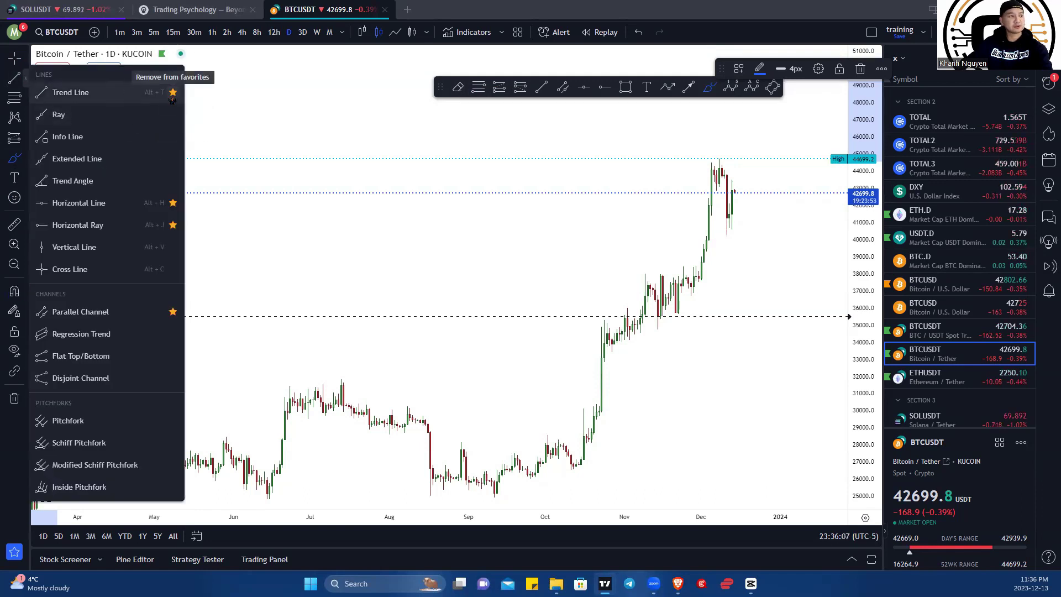
click(543, 87)
click(463, 148)
click(607, 150)
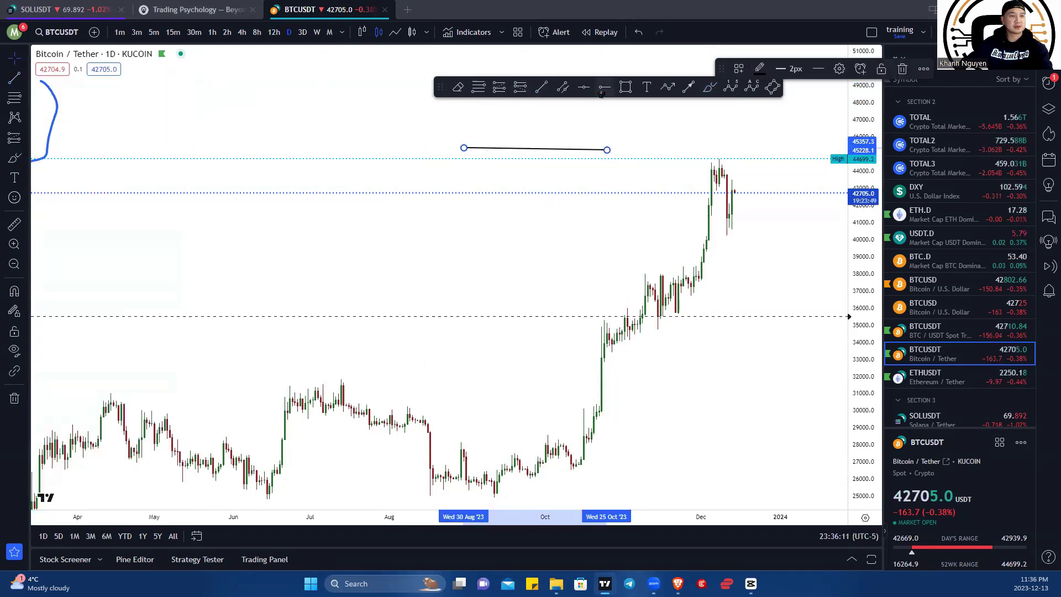
click(584, 87)
click(552, 128)
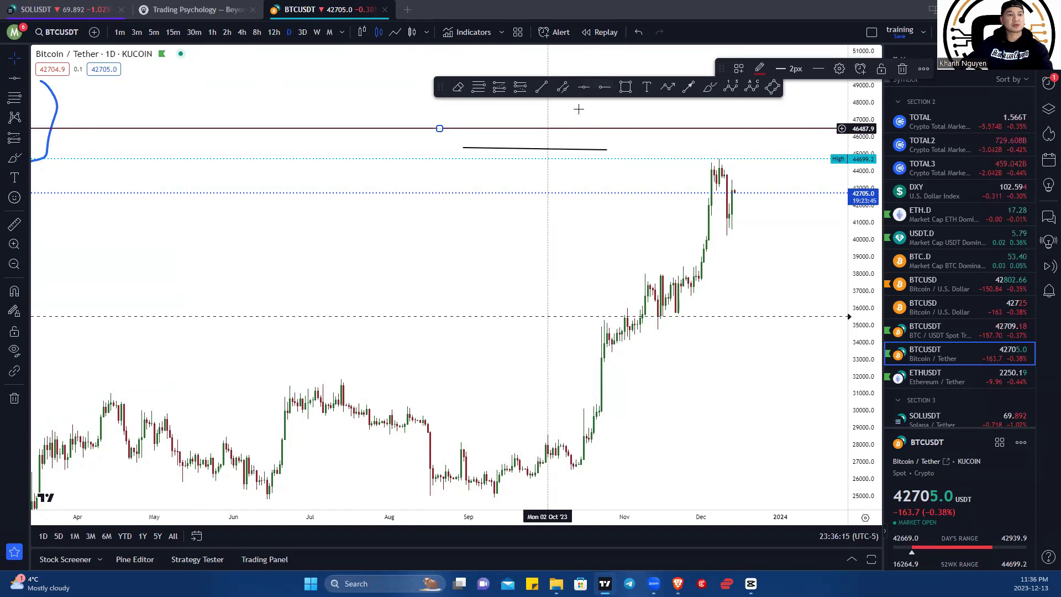
key(alt+h)
click(560, 118)
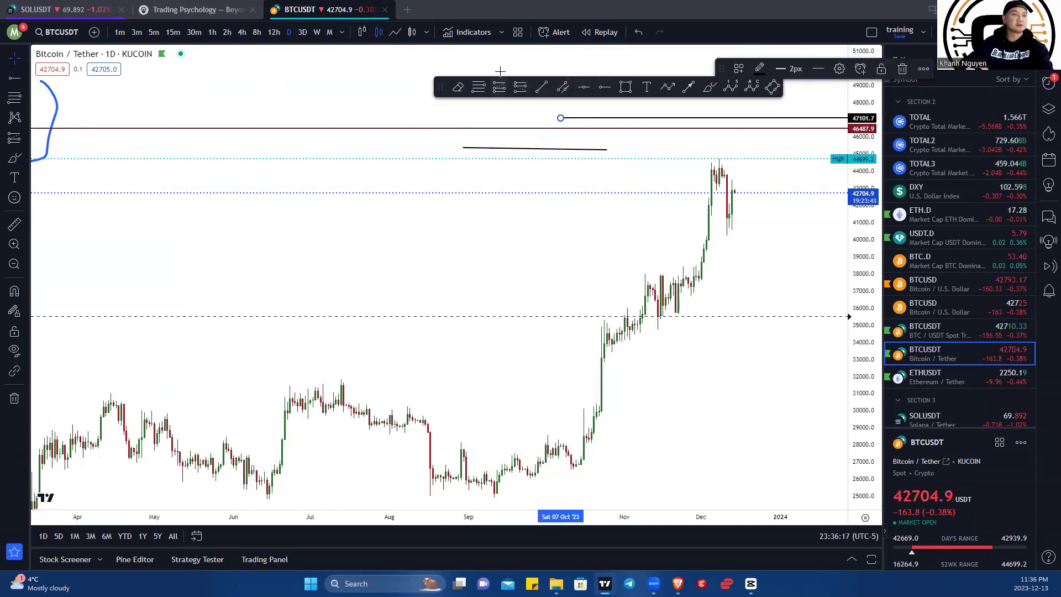
click(638, 32)
click(639, 32)
click(638, 33)
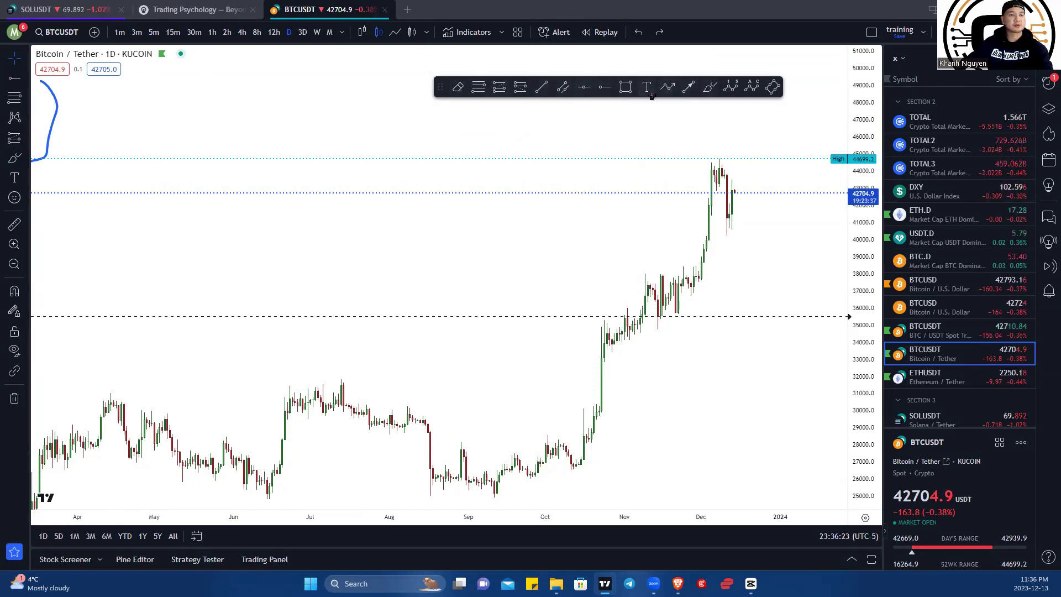
- Erase the blue highlighter stroke with the Eraser cursor
click(24, 60)
click(47, 128)
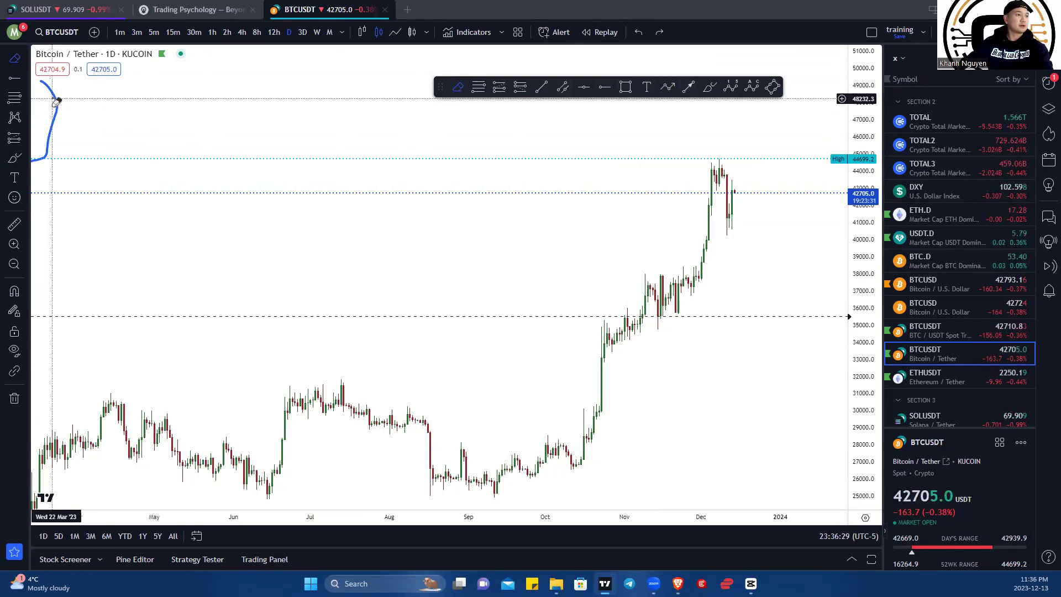
click(51, 109)
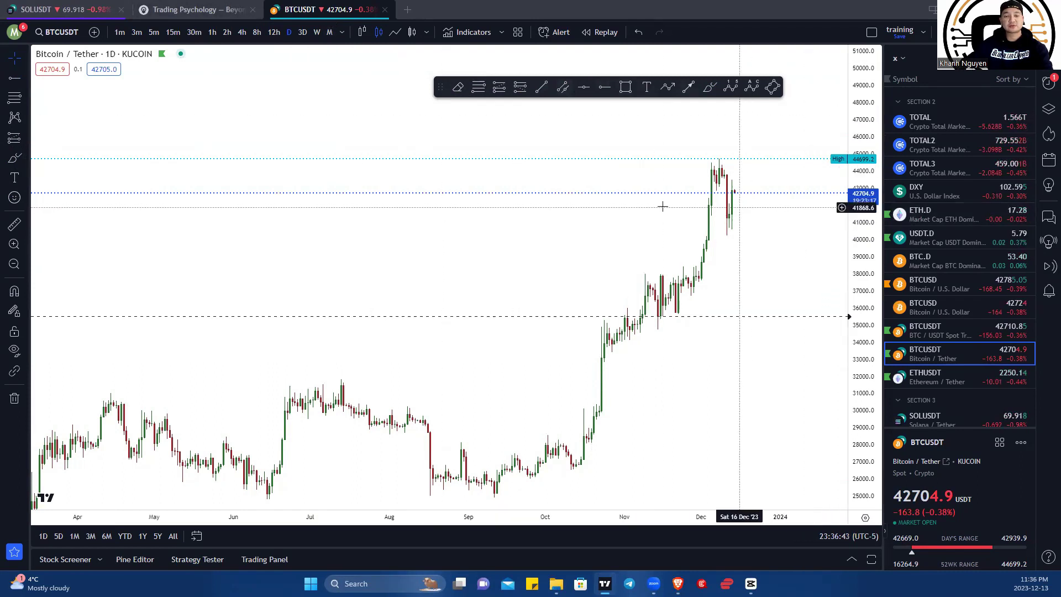
- Switch to the 240 (4-hour) interval, try a line chart, then return to candles
text(240)
key(Return)
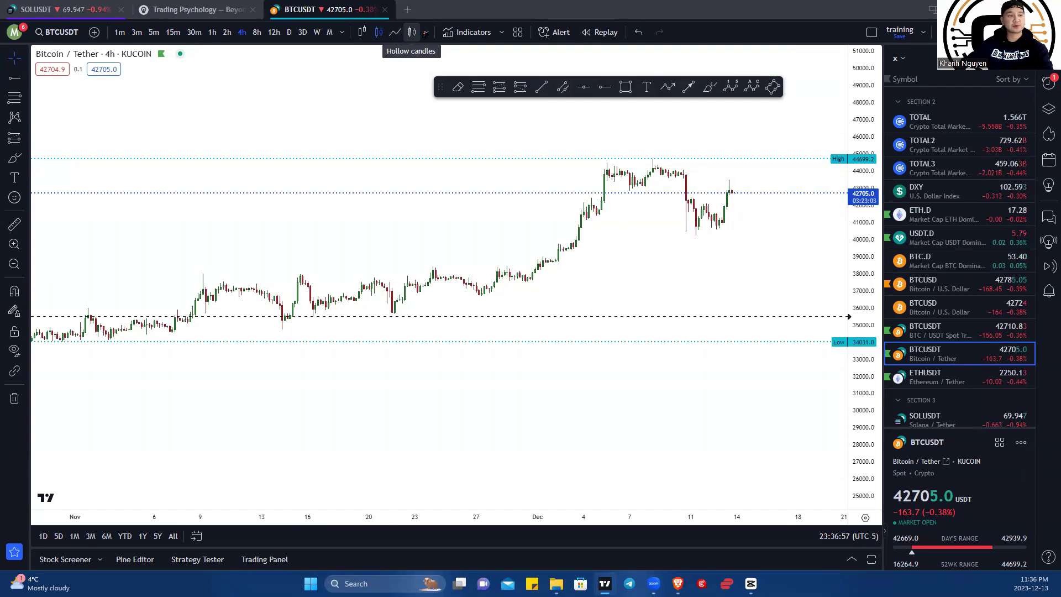
click(396, 32)
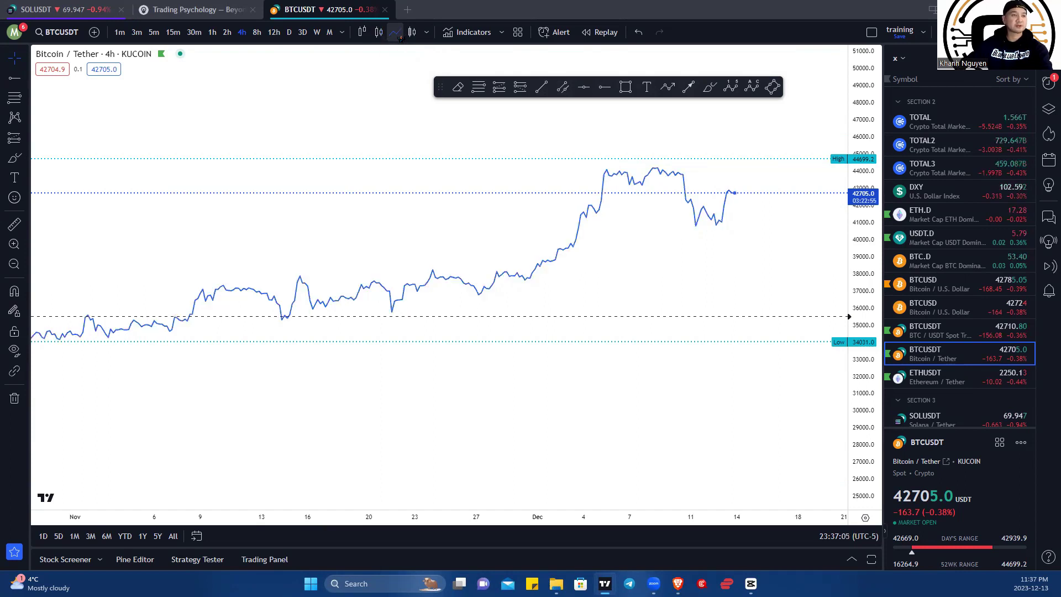
click(378, 32)
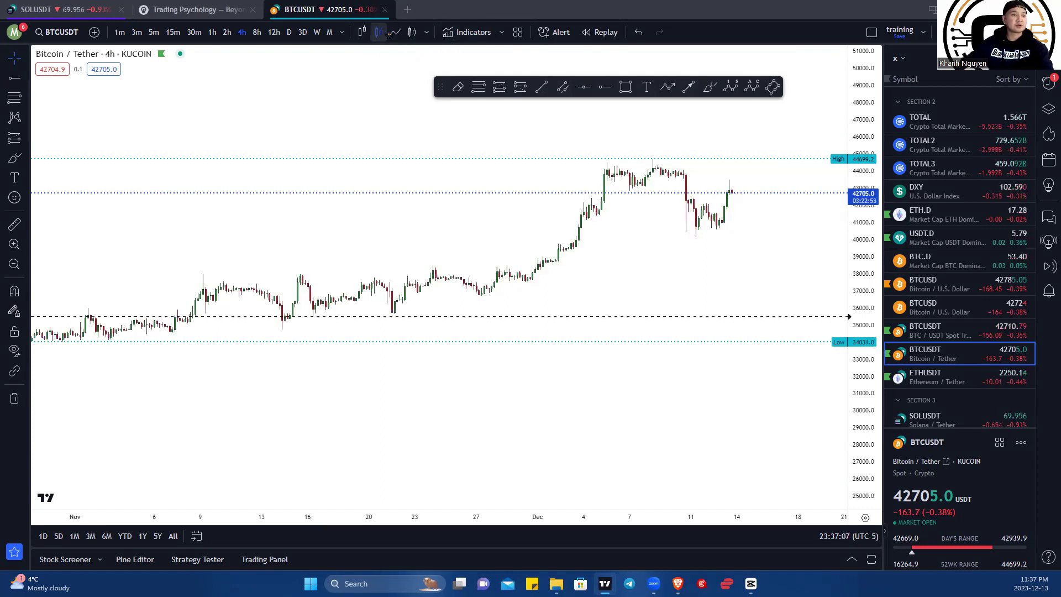
- Add the Stochastic RSI indicator from the Favorites list in the indicators dialog
click(479, 36)
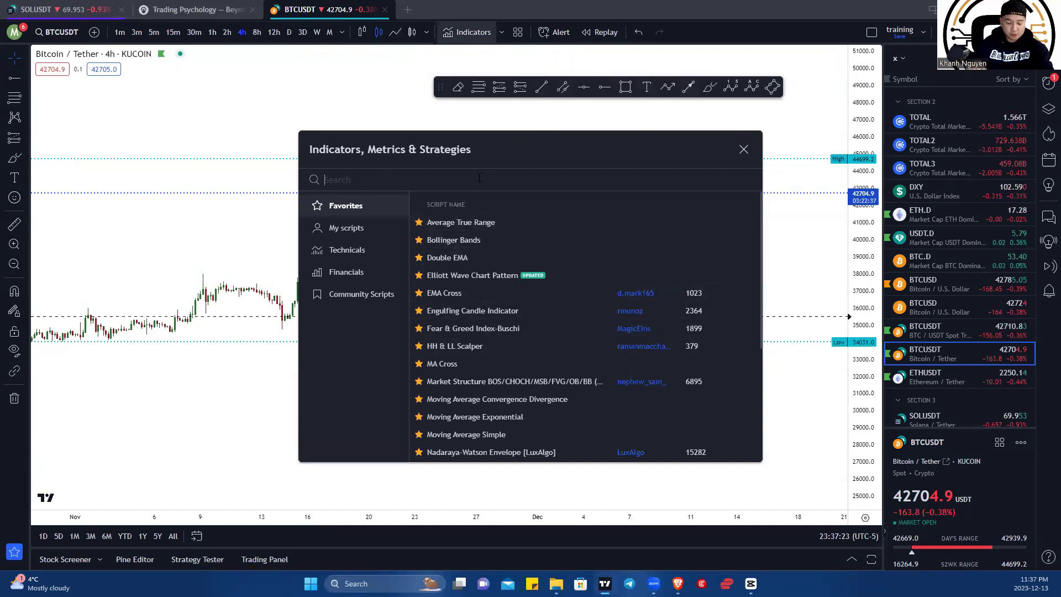
text(to)
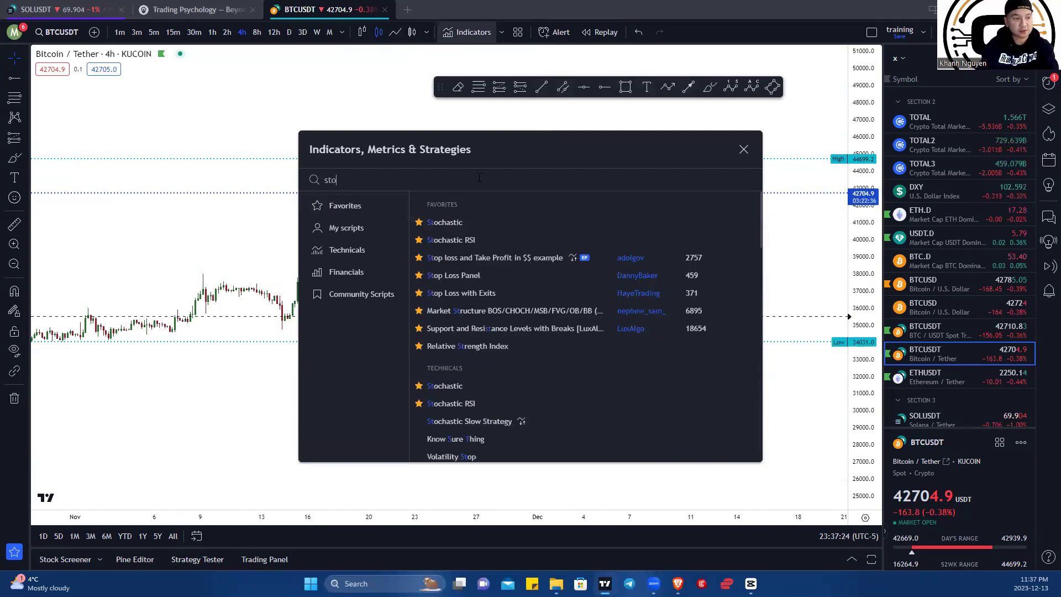
text(ca)
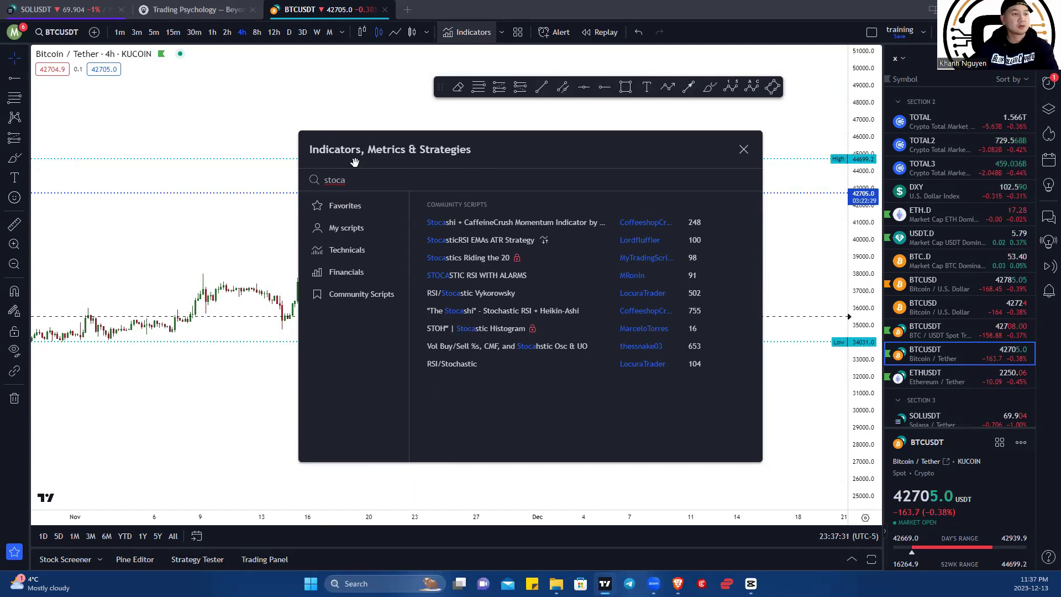
click(369, 205)
scroll(488, 372, down, 3)
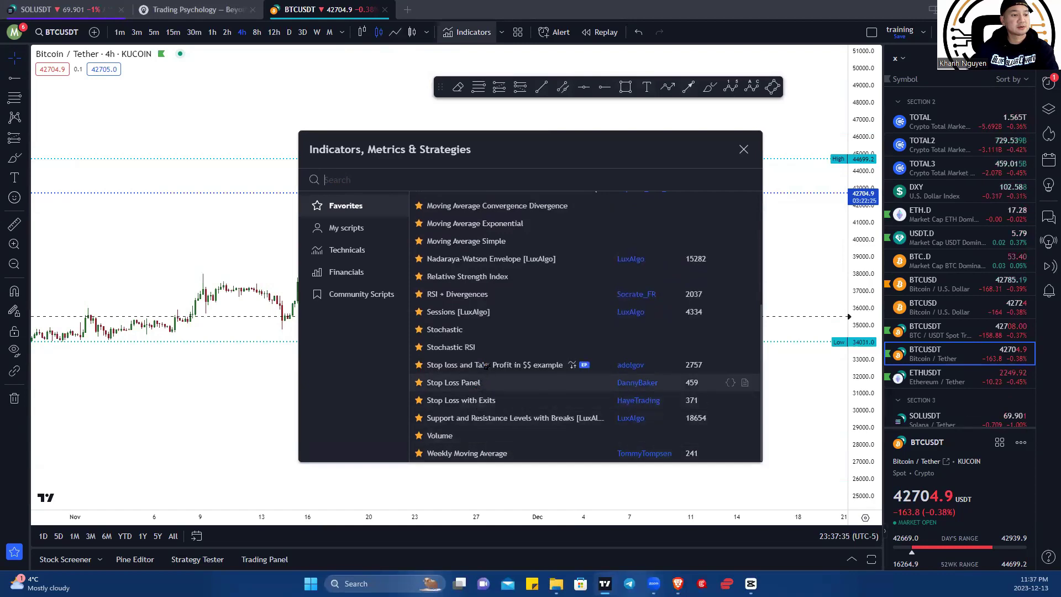
click(484, 347)
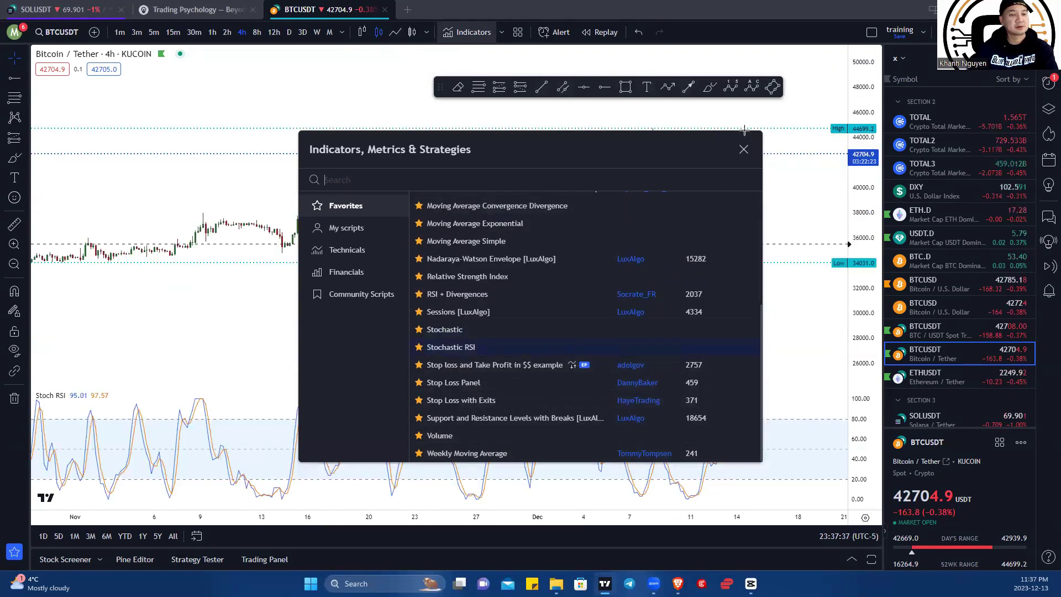
- Close the indicators dialog and pan the 4-hour chart to leave room above price
click(747, 150)
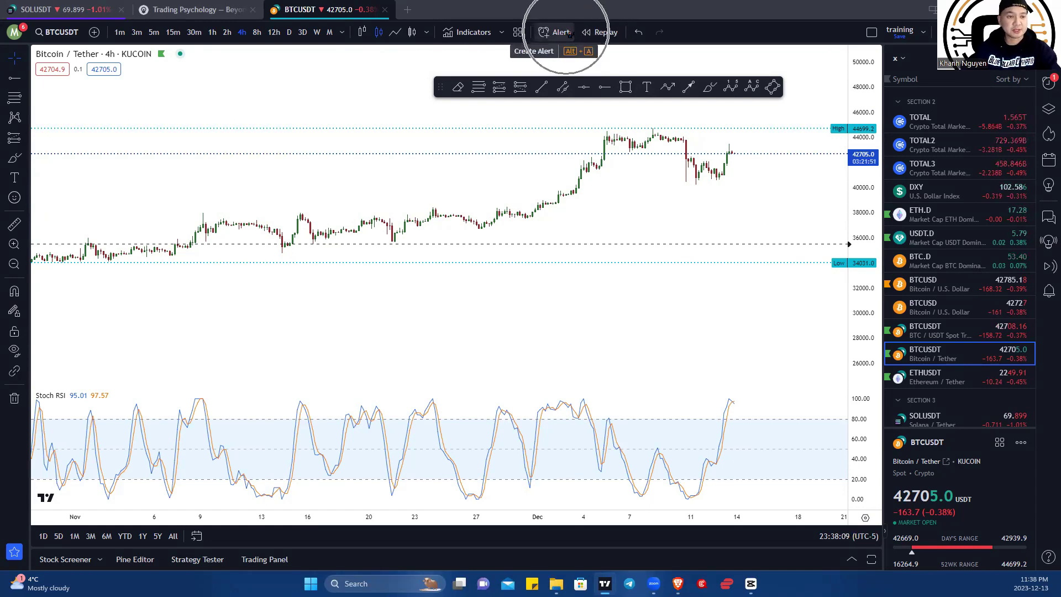
drag(816, 193, 772, 260)
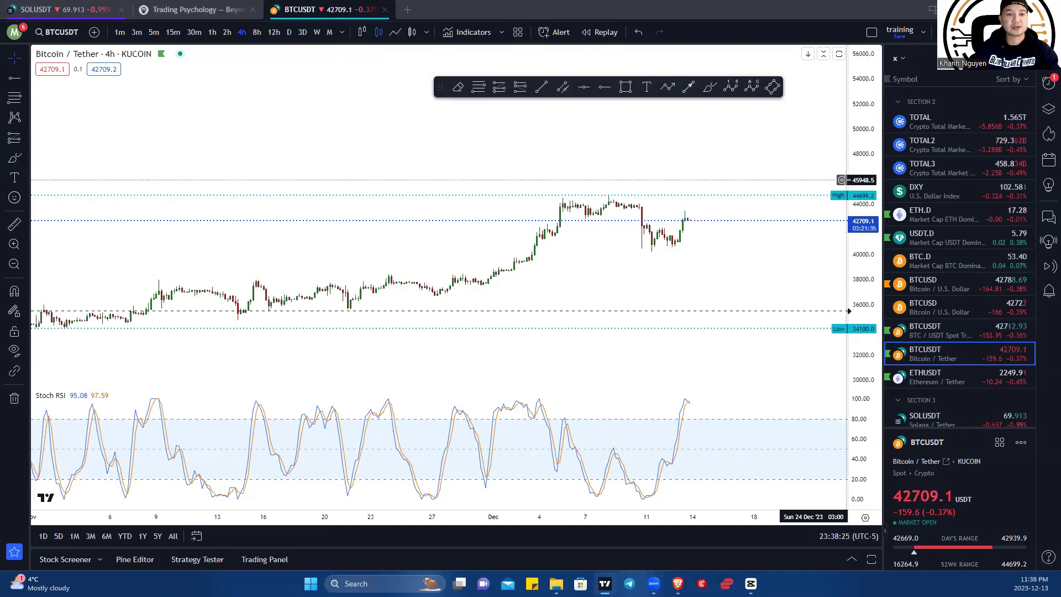
- Add a dashed alert level at 45948.5 from the price scale's + menu
click(842, 180)
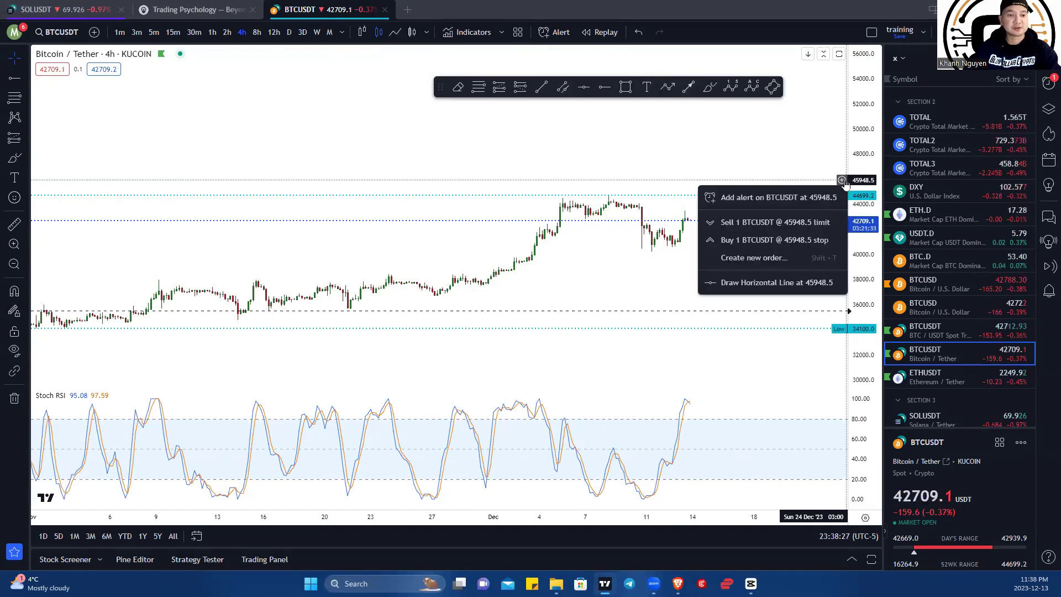
key(Escape)
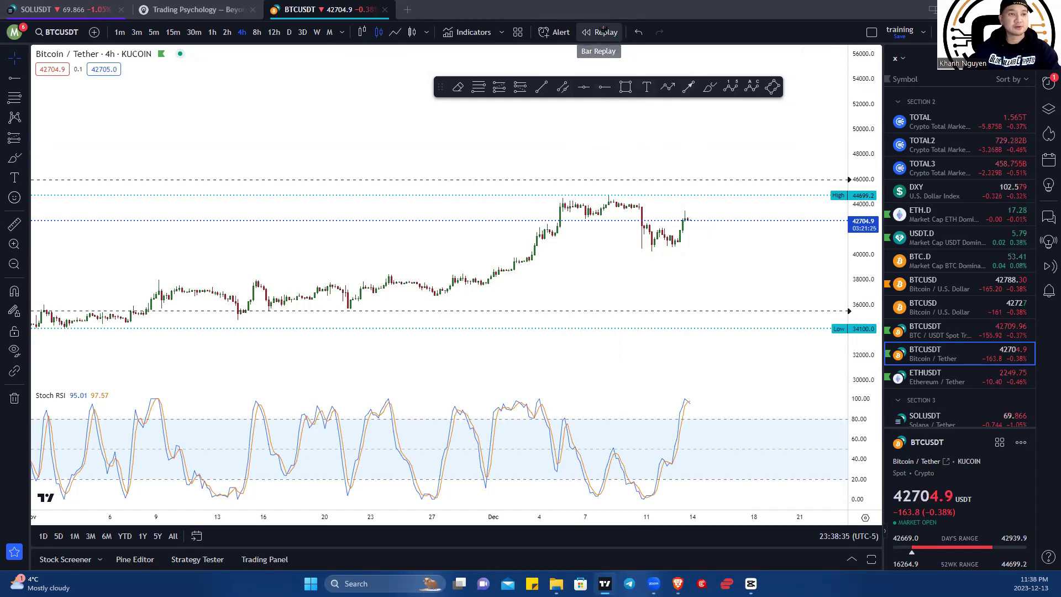
- Start bar replay from a late-September 2023 starting point
click(603, 31)
scroll(175, 272, down, 5)
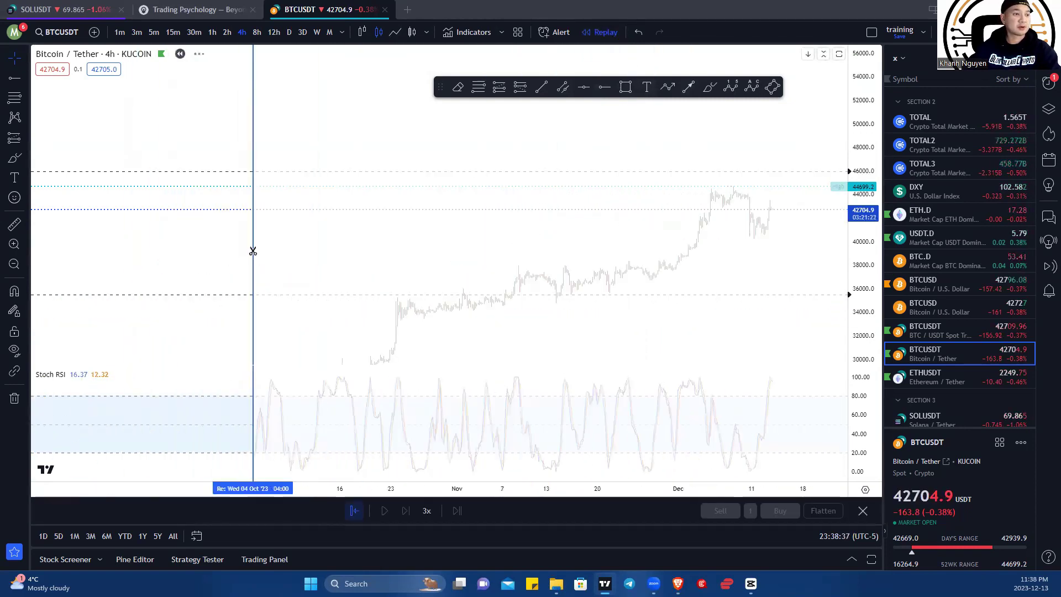
click(373, 233)
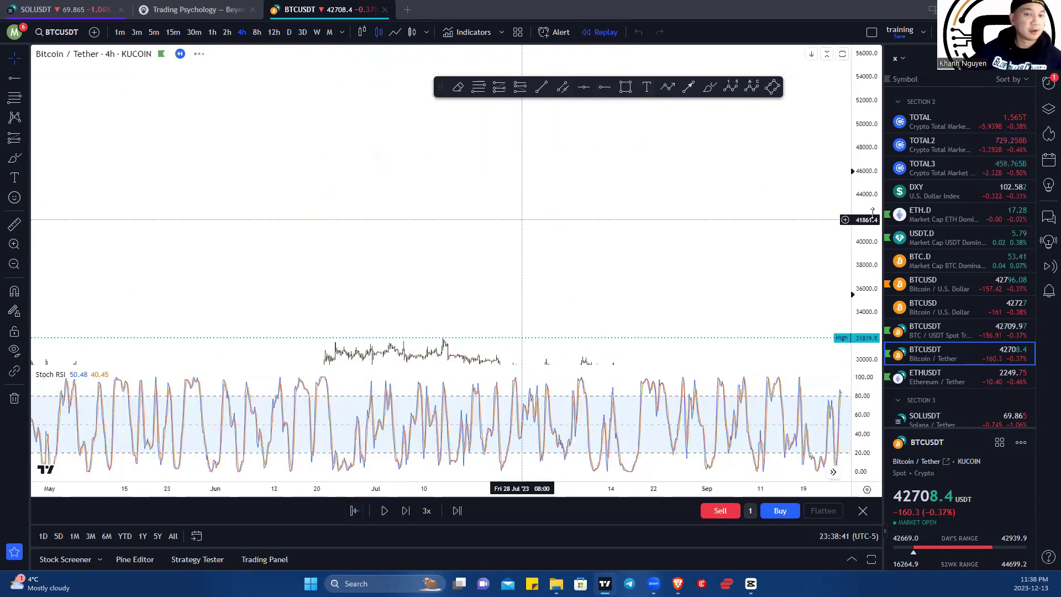
- Rescale and pan so September candles are enlarged, with empty space on the right
drag(876, 123, 824, 218)
scroll(748, 211, down, 3)
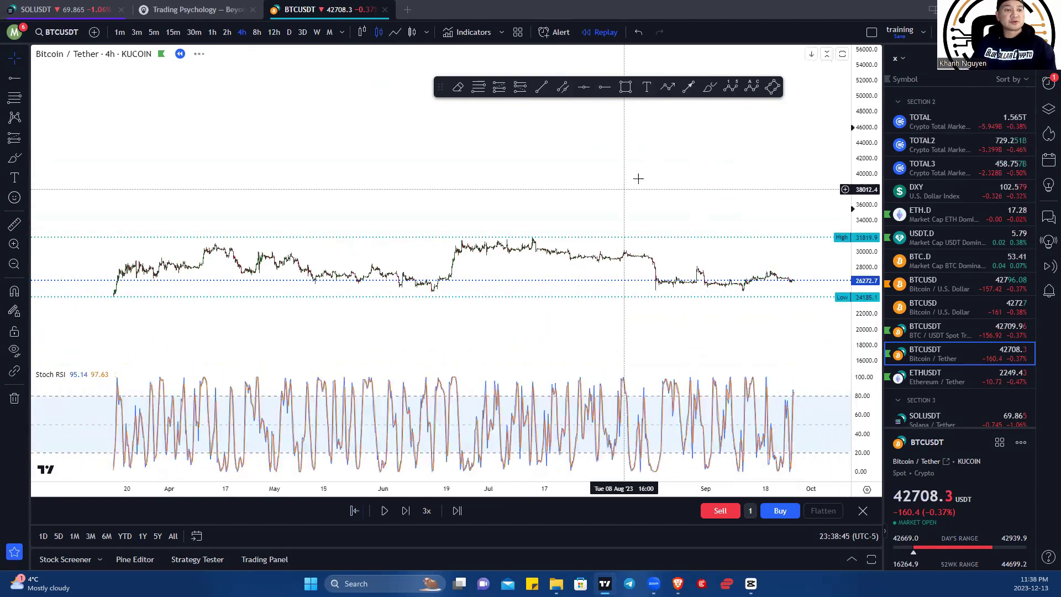
scroll(571, 218, down, 2)
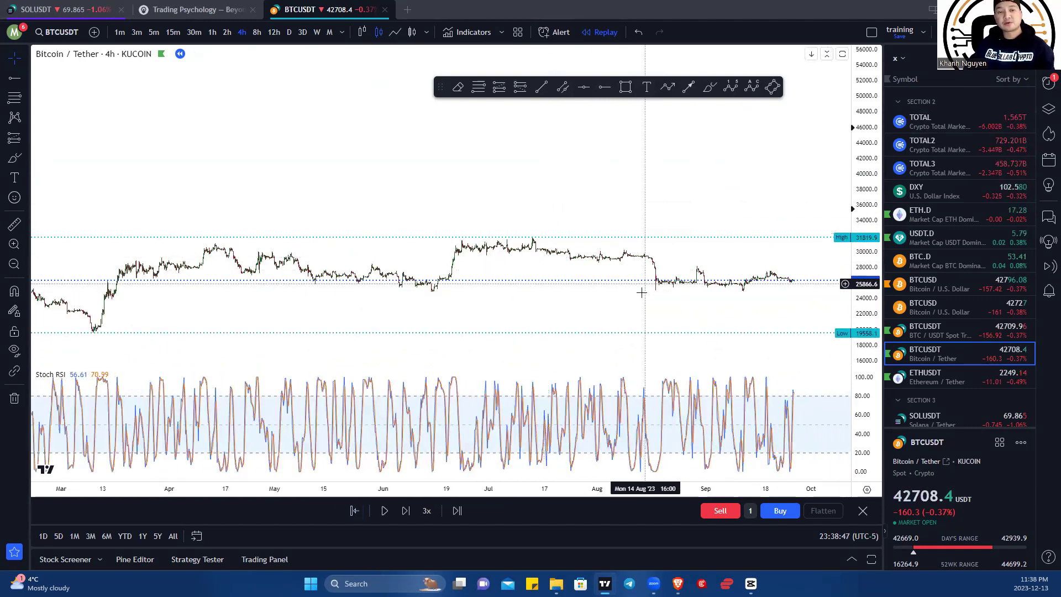
drag(866, 235, 866, 219)
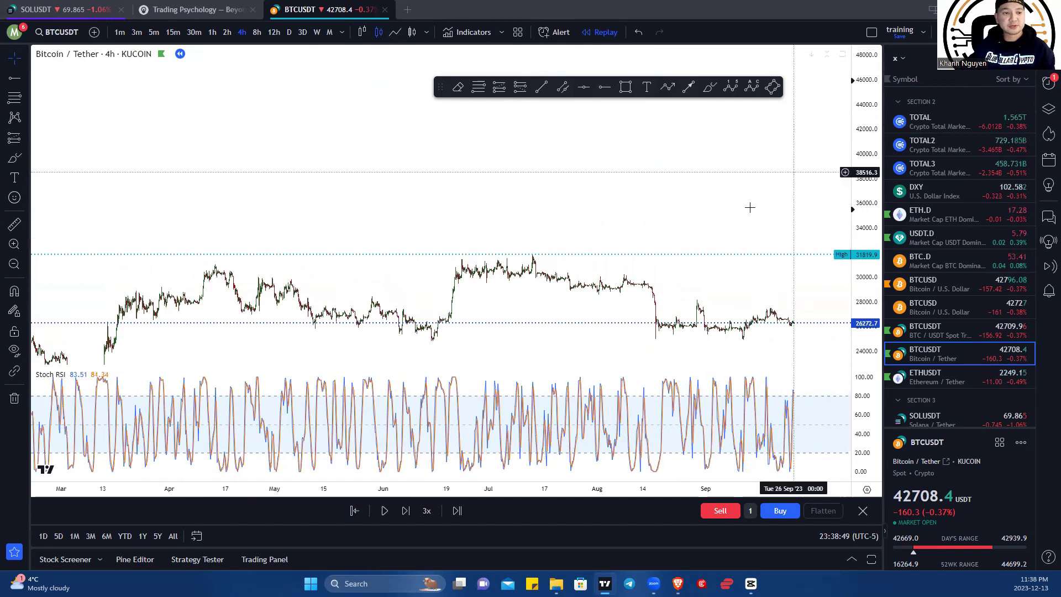
drag(763, 199, 585, 175)
scroll(604, 228, up, 2)
scroll(798, 269, up, 2)
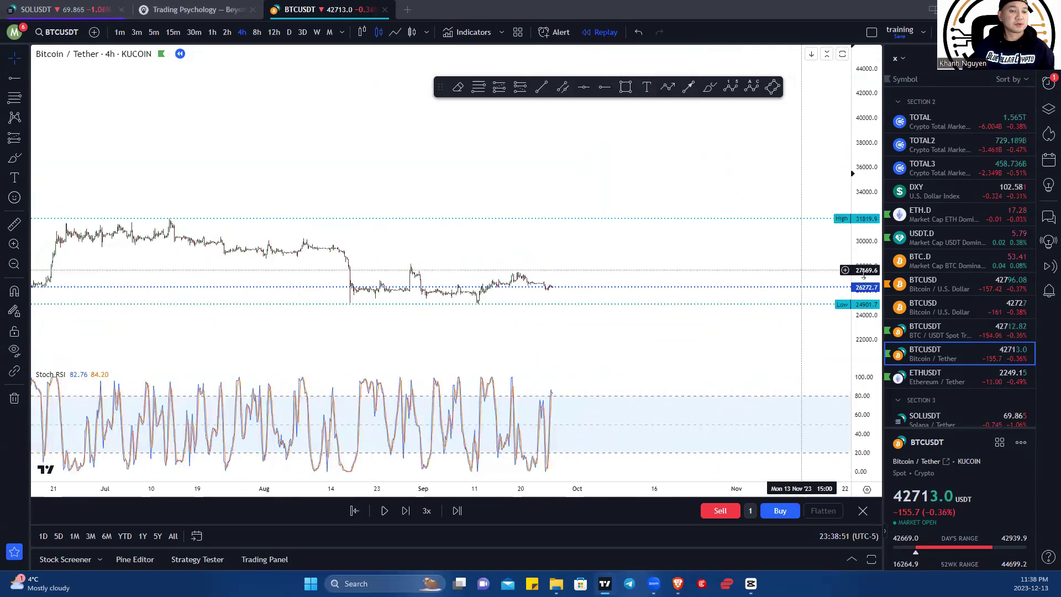
drag(645, 254, 656, 172)
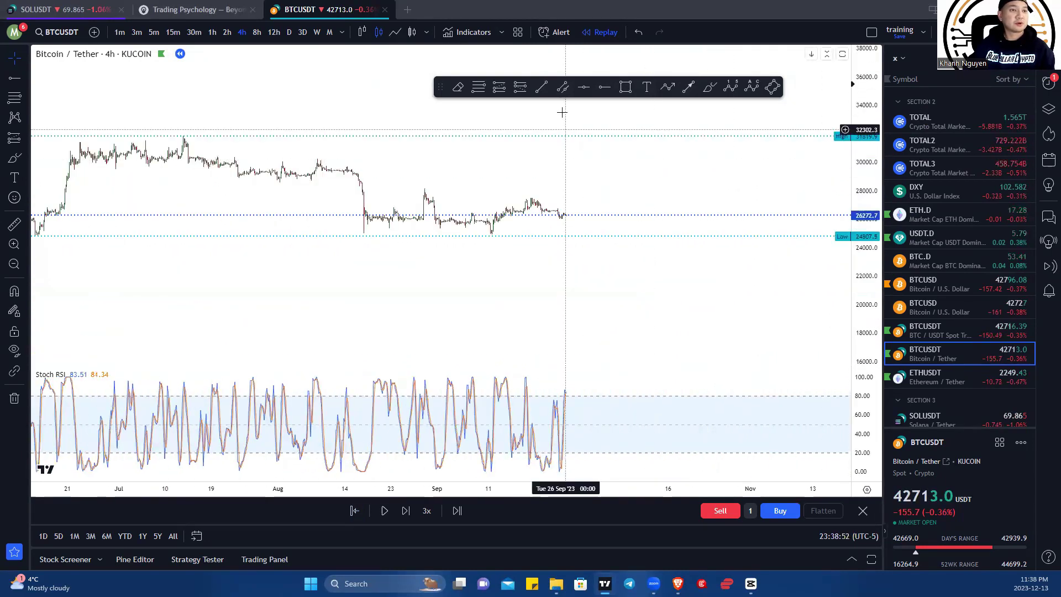
- Draw converging trendlines from the late-August high and early-September low, forming a triangle
click(544, 88)
click(421, 179)
click(581, 207)
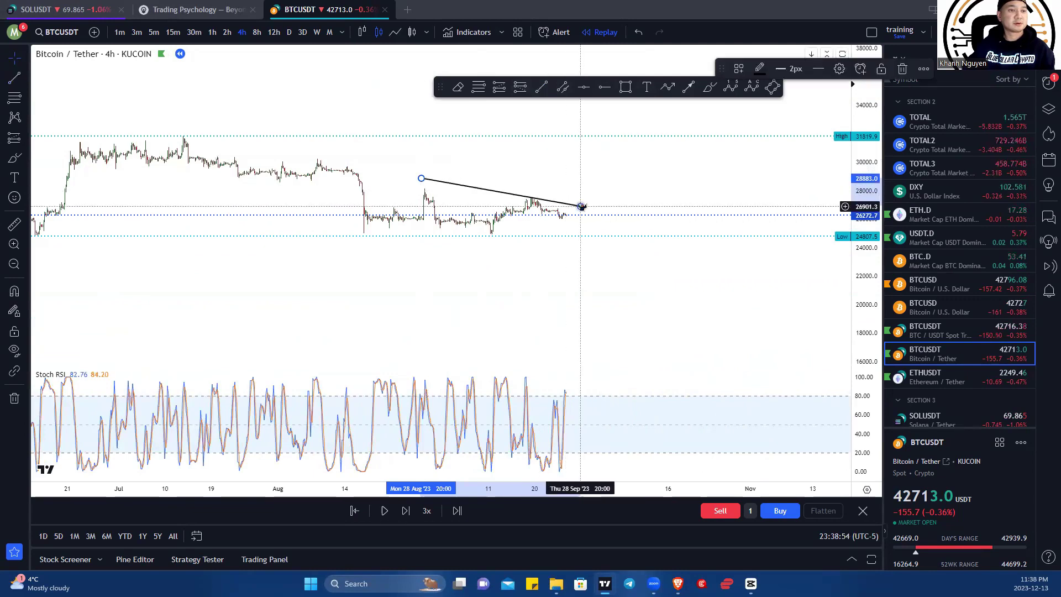
click(543, 87)
click(442, 236)
click(582, 221)
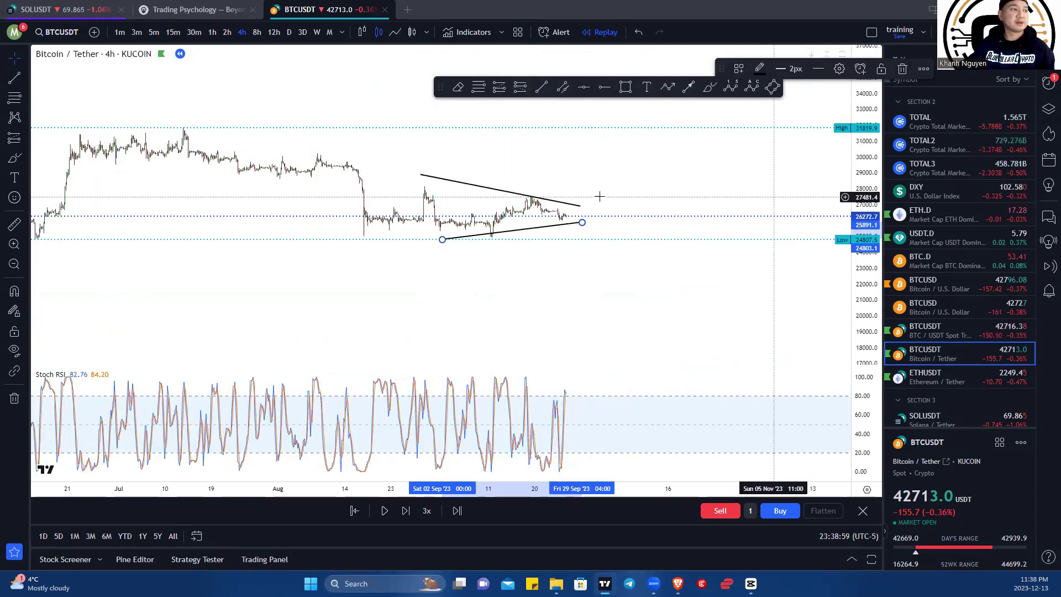
click(31, 138)
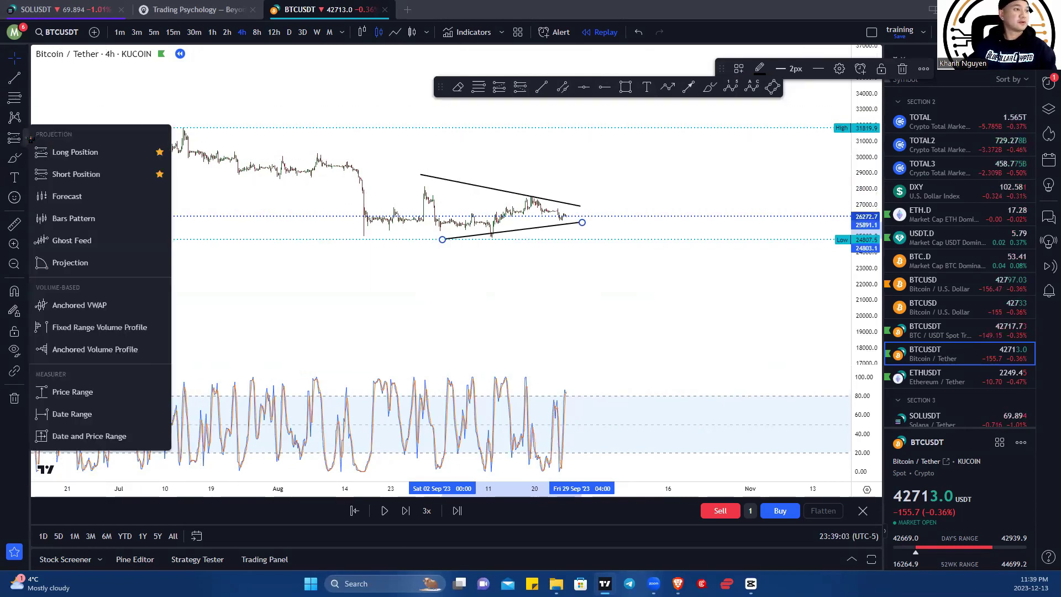
- Place a long position at the triangle apex with a 2296.1 (8.42%) target and 1402.5 (5.14%) stop
click(111, 158)
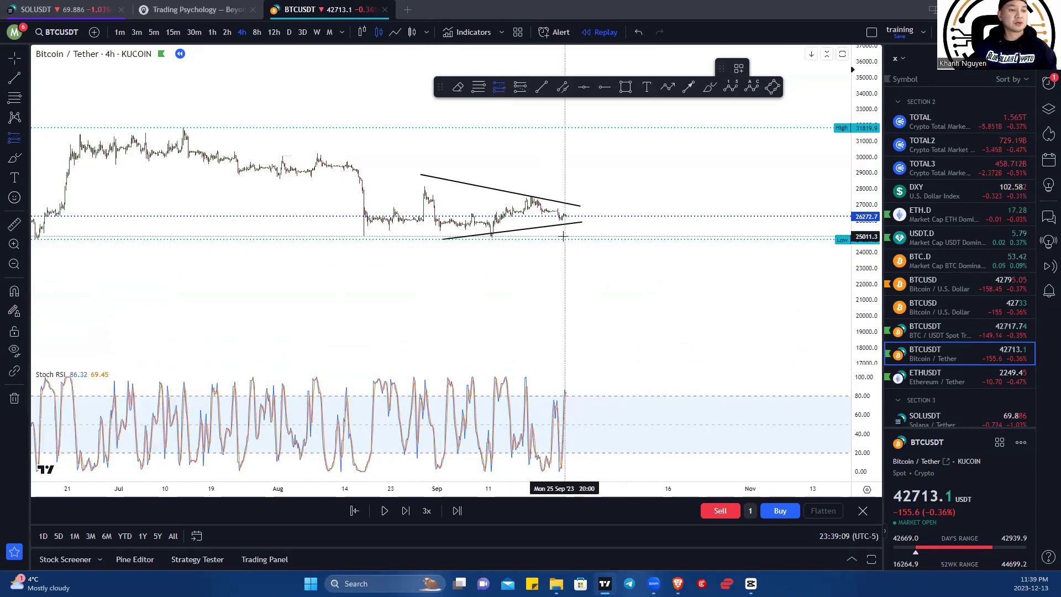
click(577, 200)
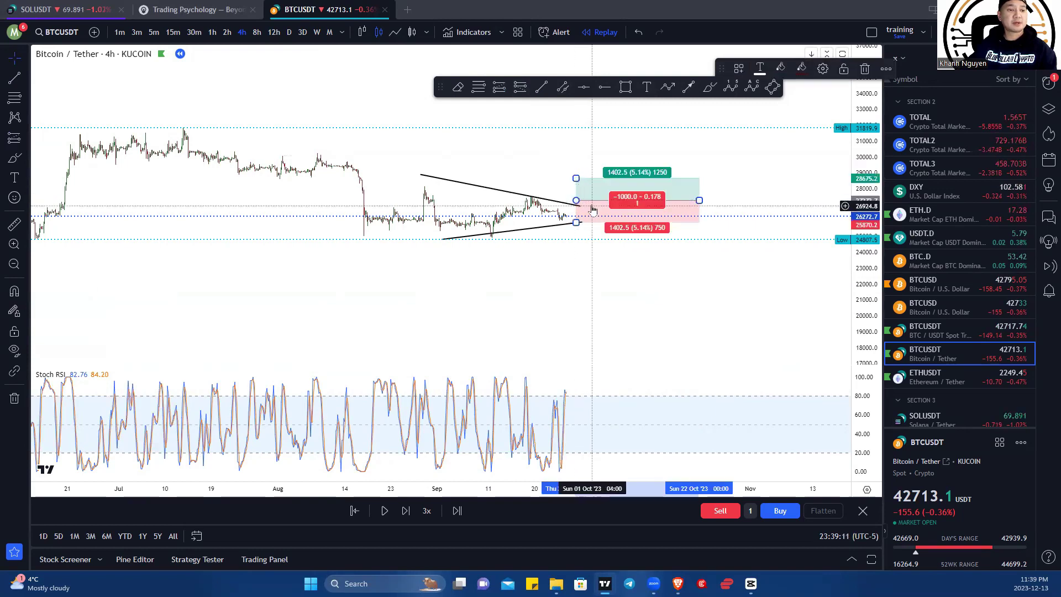
drag(699, 201, 605, 212)
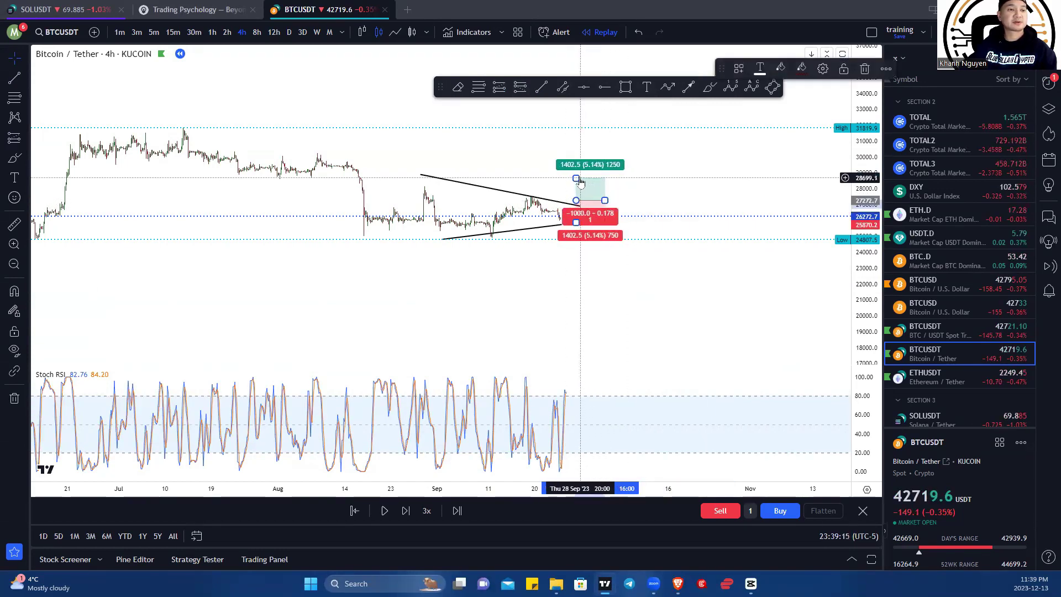
drag(576, 177, 576, 163)
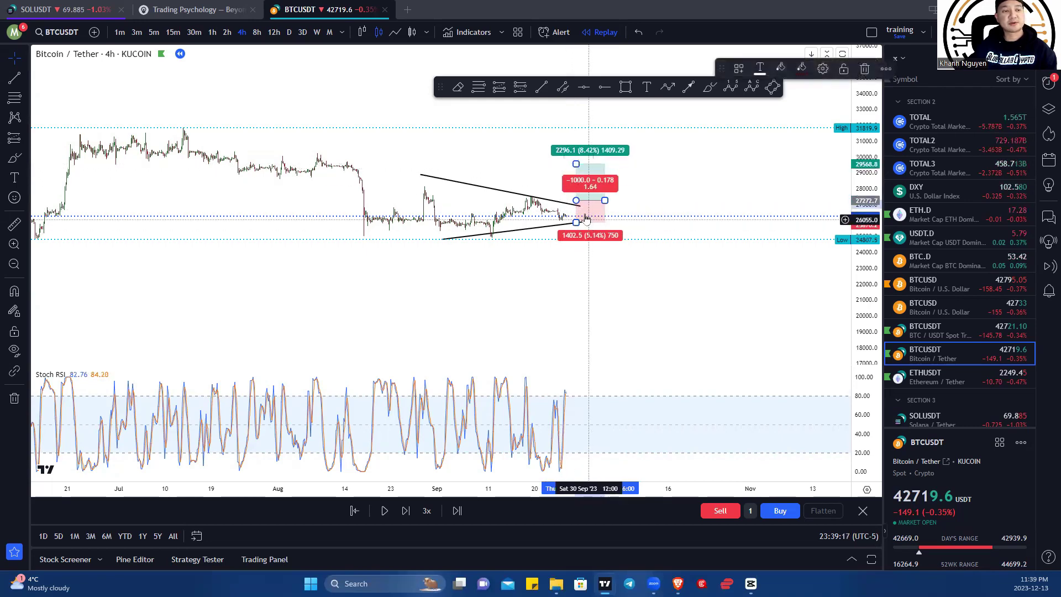
drag(613, 203, 616, 199)
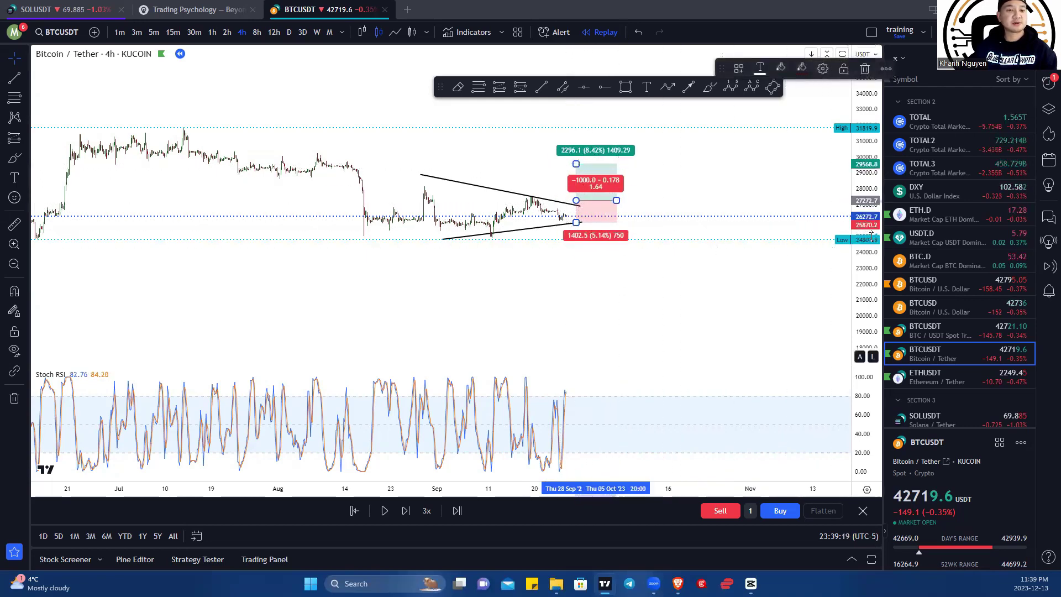
- Move the upper trendline's left end onto the 28 Aug 2023 high and nudge the line slightly higher
click(806, 232)
scroll(805, 231, up, 3)
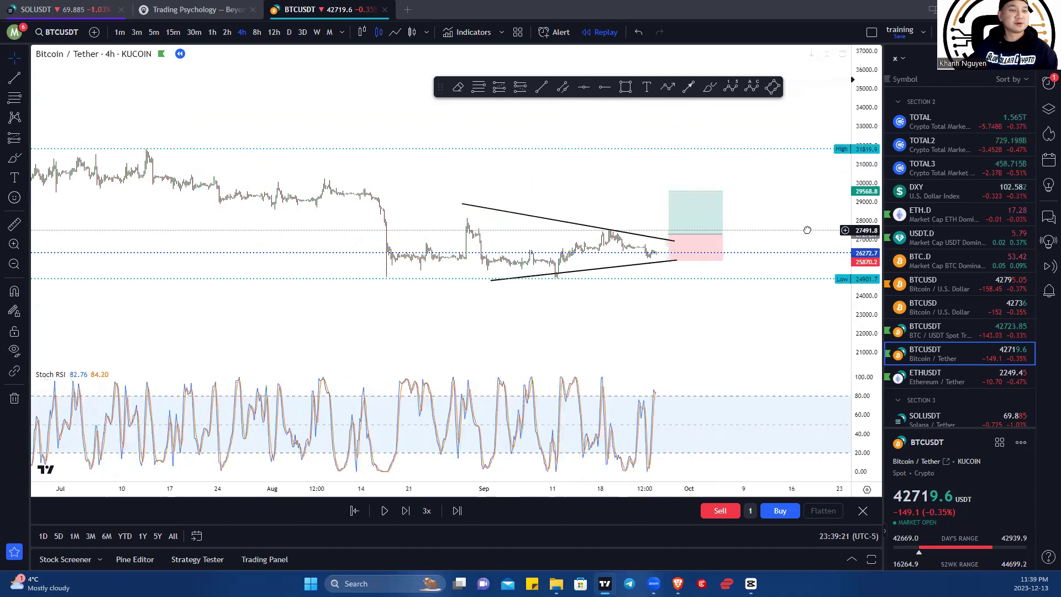
scroll(711, 264, up, 2)
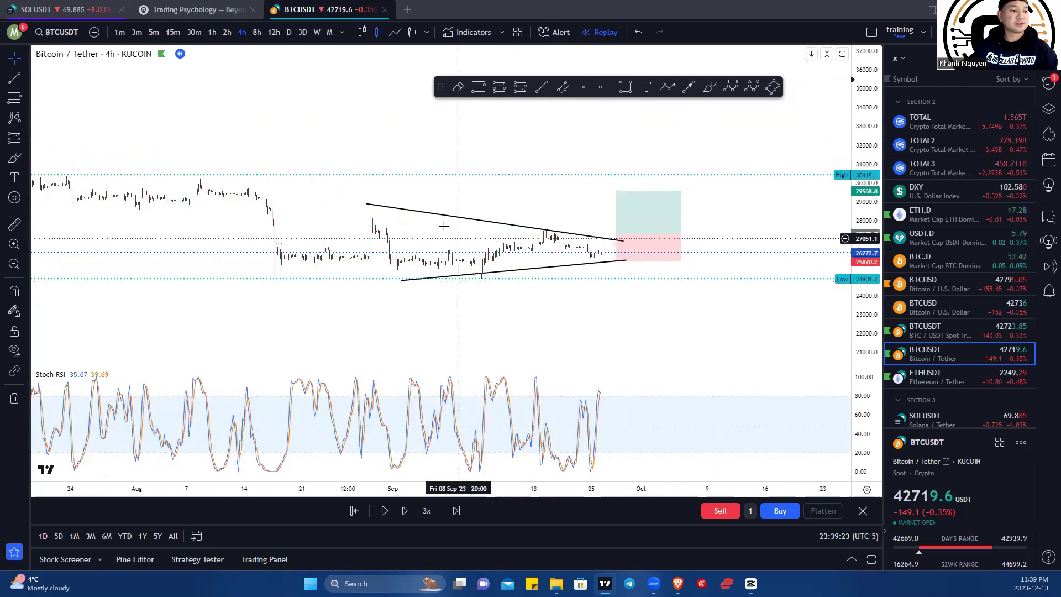
drag(370, 205, 364, 219)
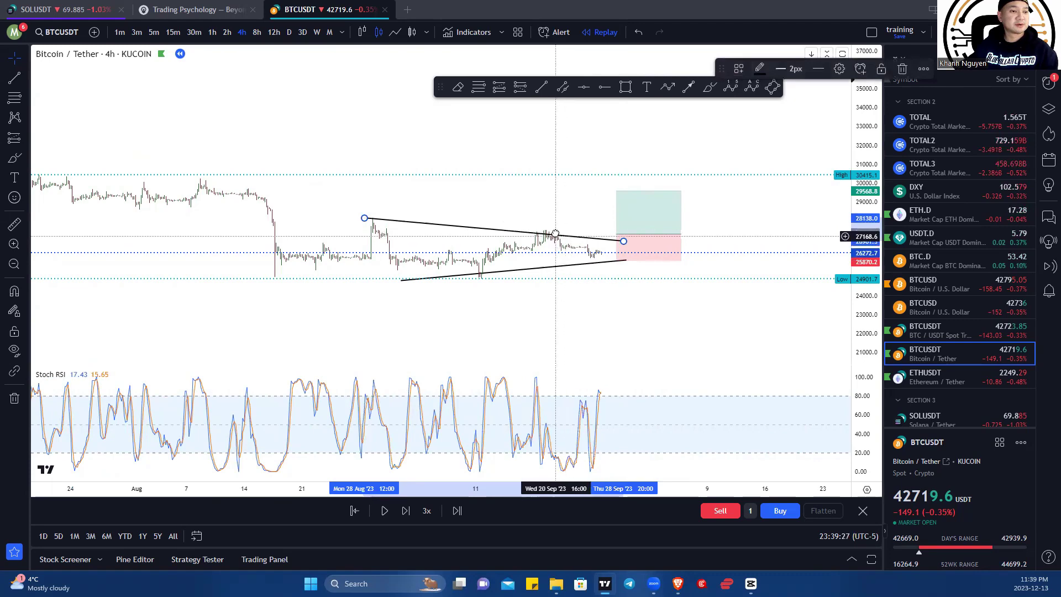
drag(555, 234, 556, 231)
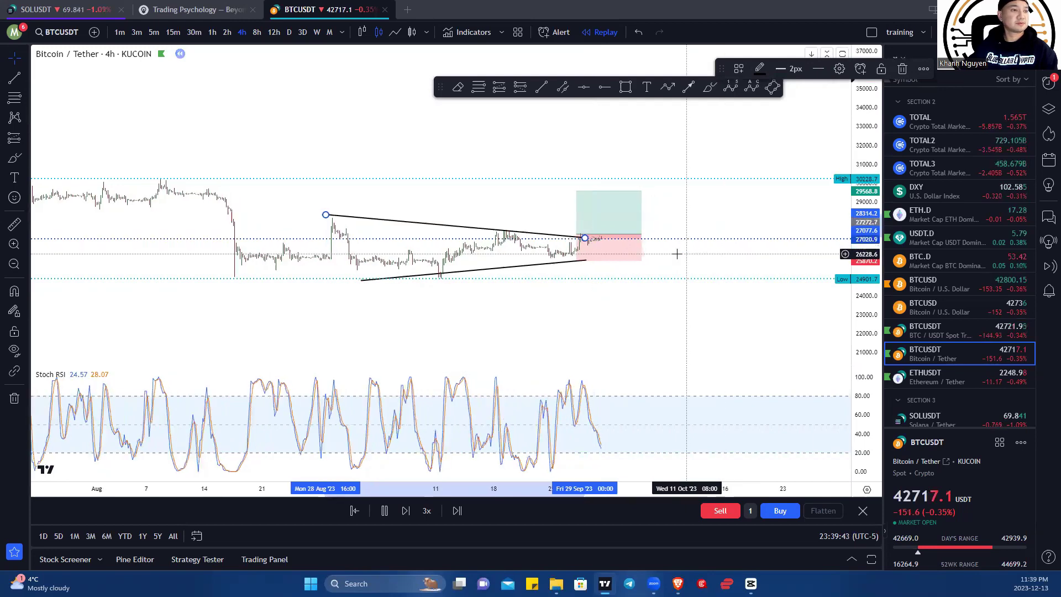
- Widen the long position box into mid-October and pause the bar replay
scroll(677, 254, up, 5)
click(715, 302)
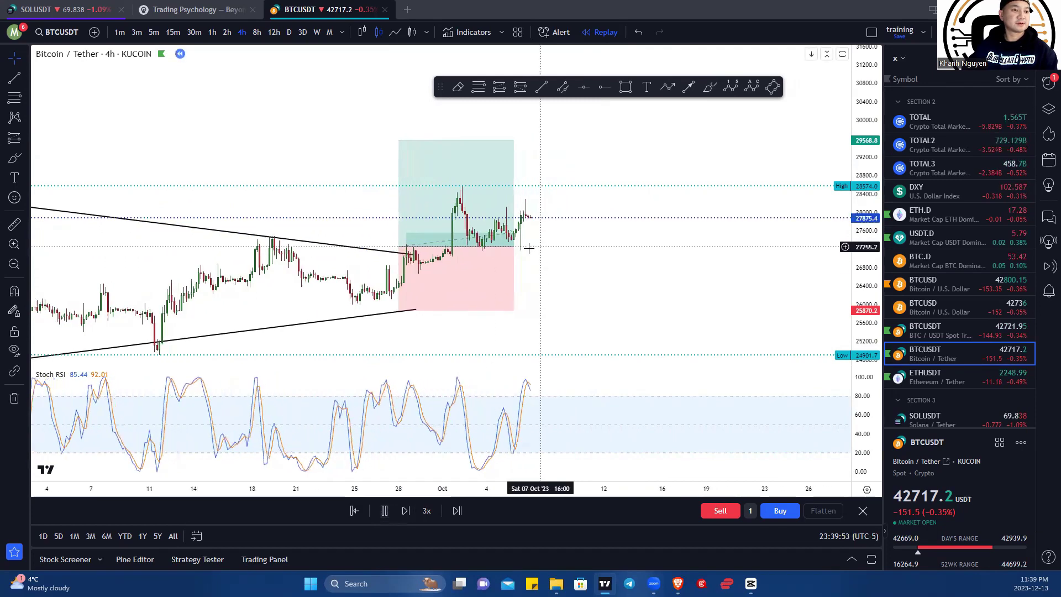
drag(509, 245, 652, 247)
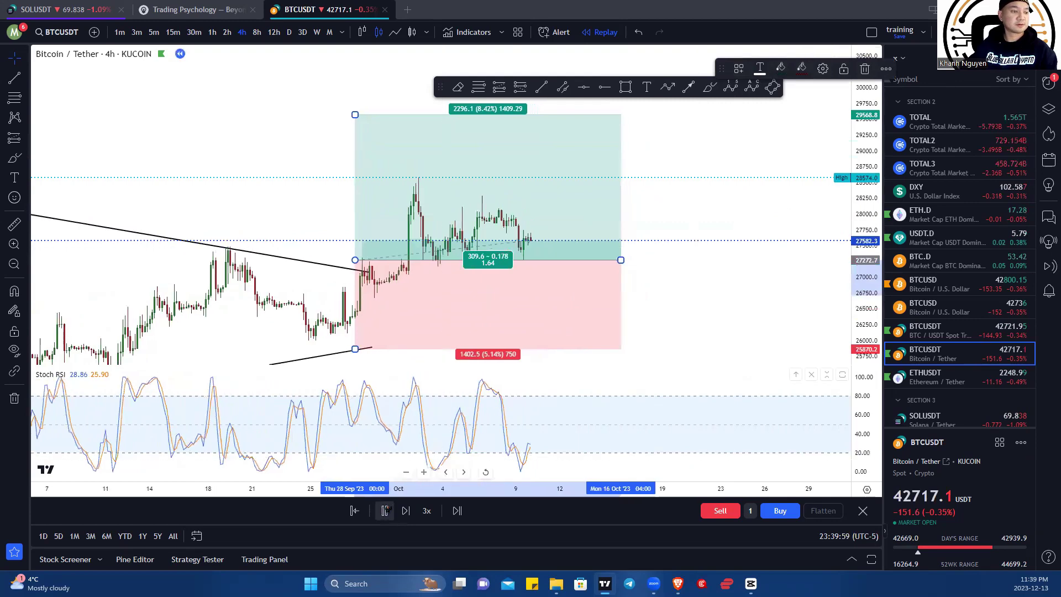
click(385, 511)
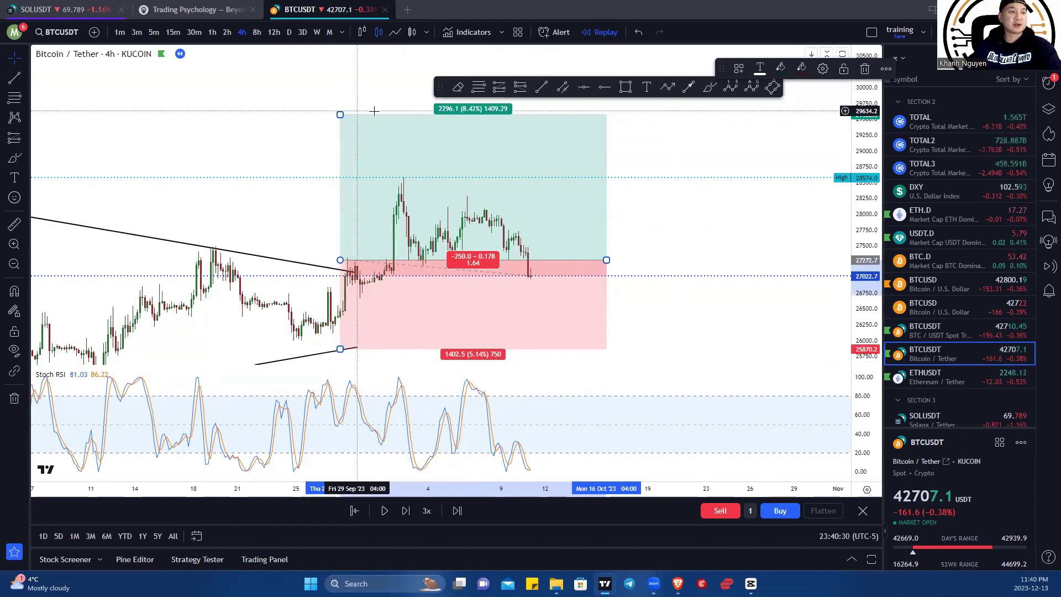
- Shorten the long position box to end on 13 Oct and center the trade on the chart
drag(606, 260, 565, 259)
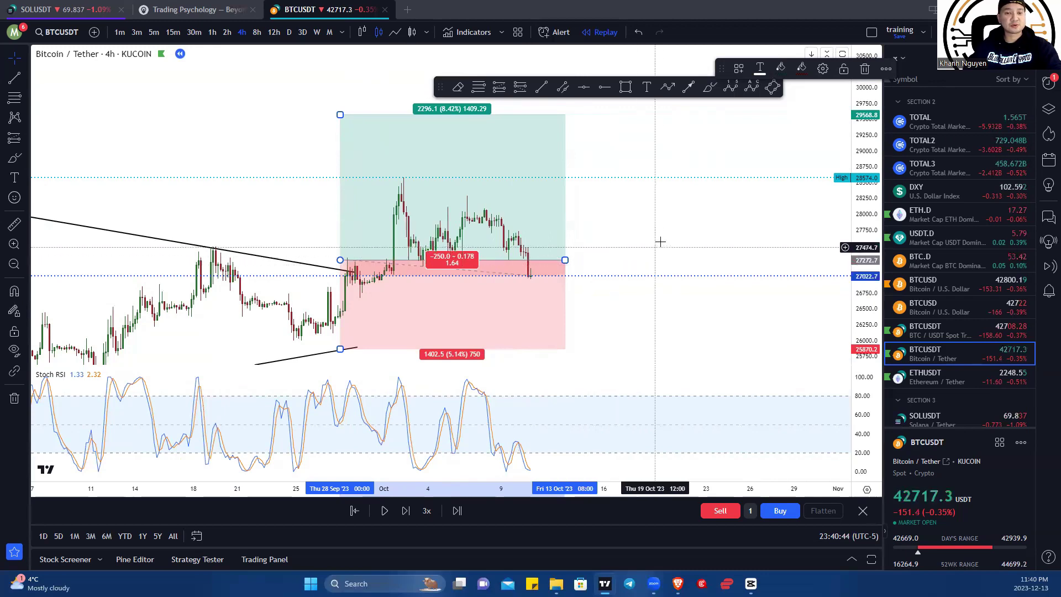
drag(365, 270, 478, 270)
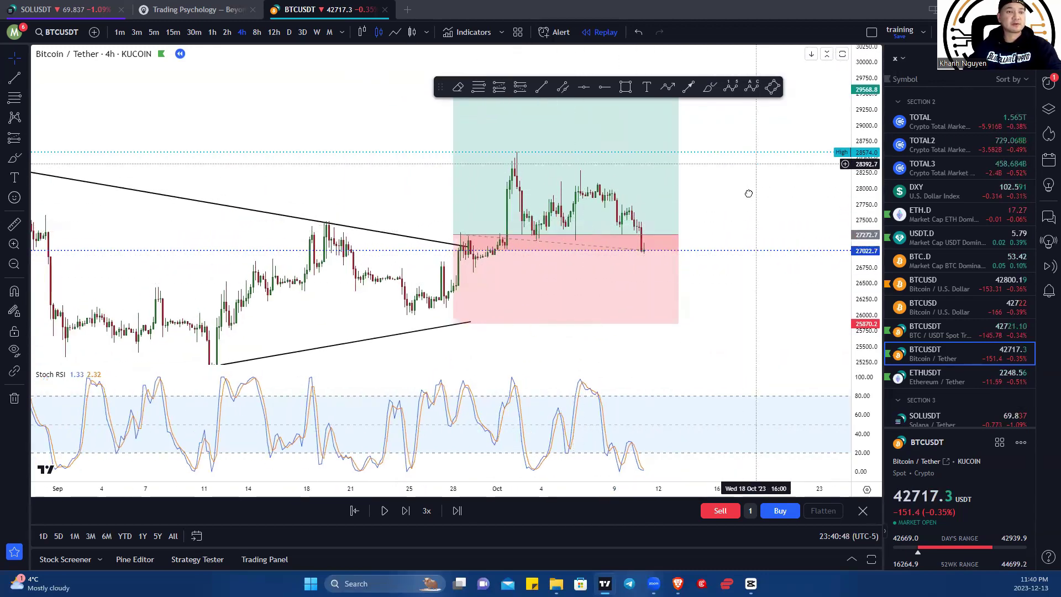
drag(748, 173, 740, 218)
- Select the long position to review its -250.0 profit/loss labels
click(595, 142)
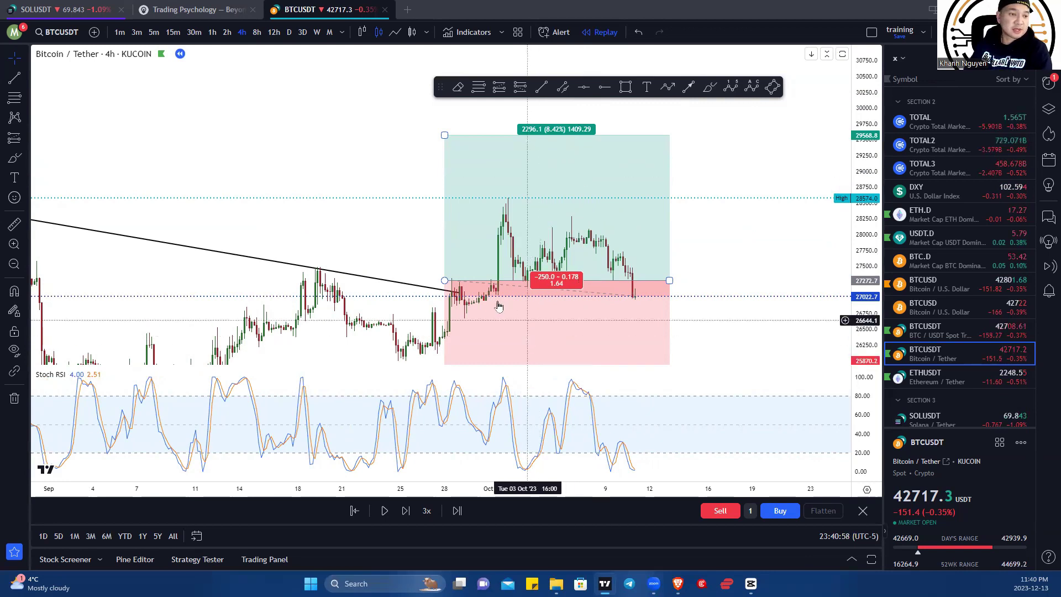
click(621, 383)
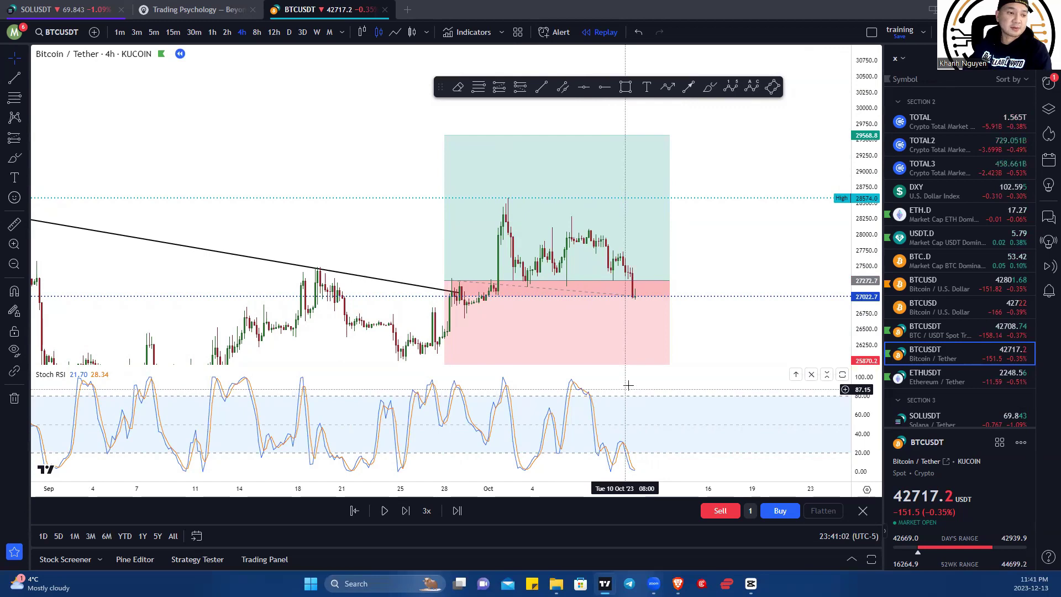
scroll(688, 280, left, 2)
click(532, 318)
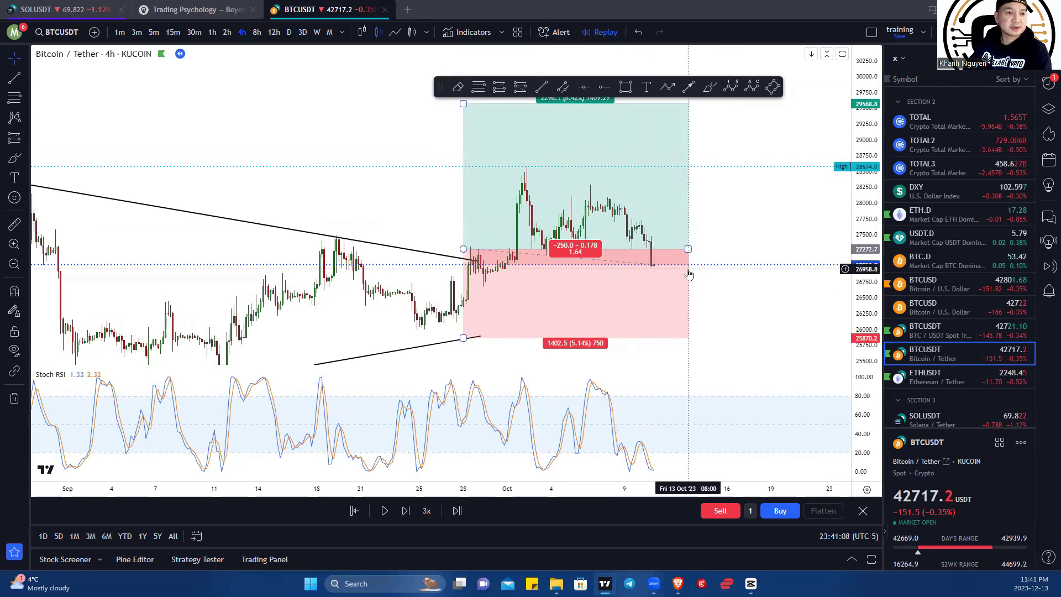
click(728, 248)
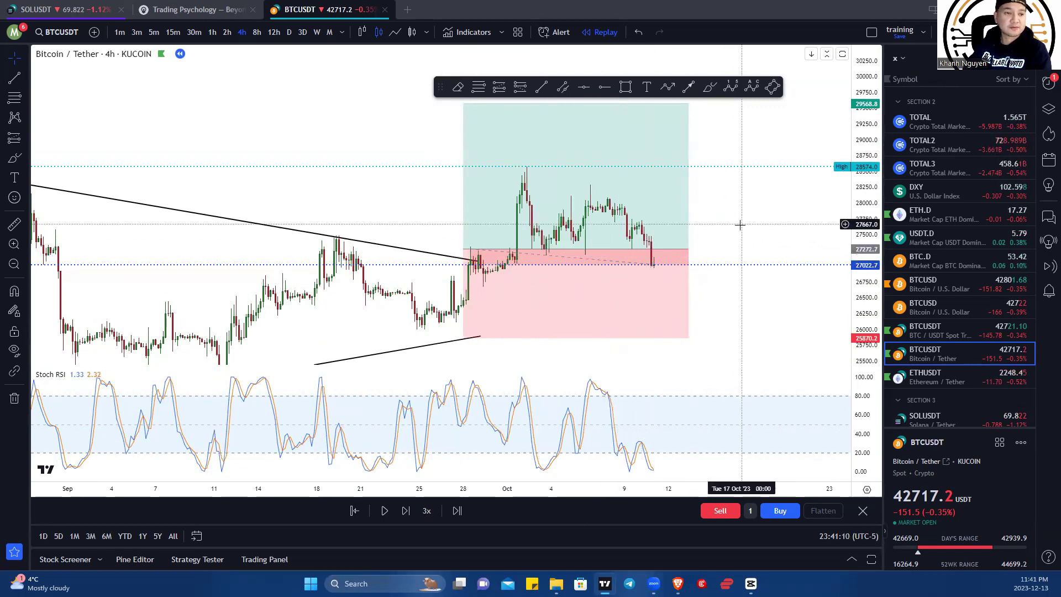